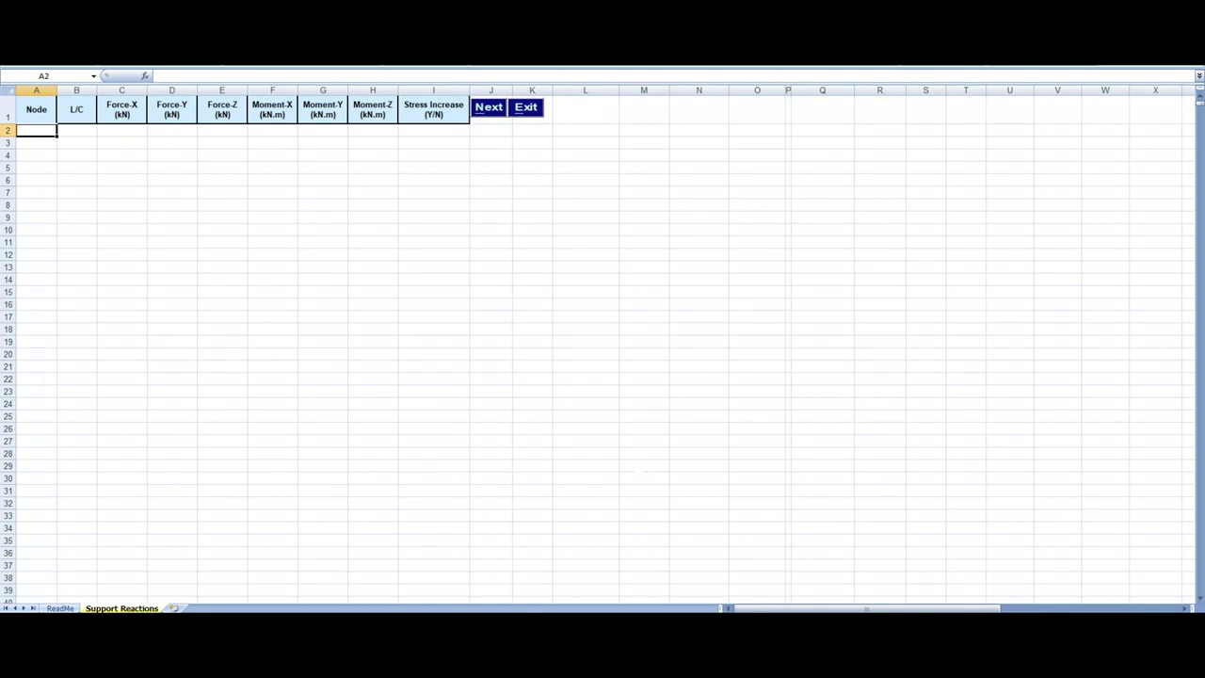
Copy the reaction table A2:I365 from the data workbook.
{"action": "left_click", "coordinate": [613, 603]}
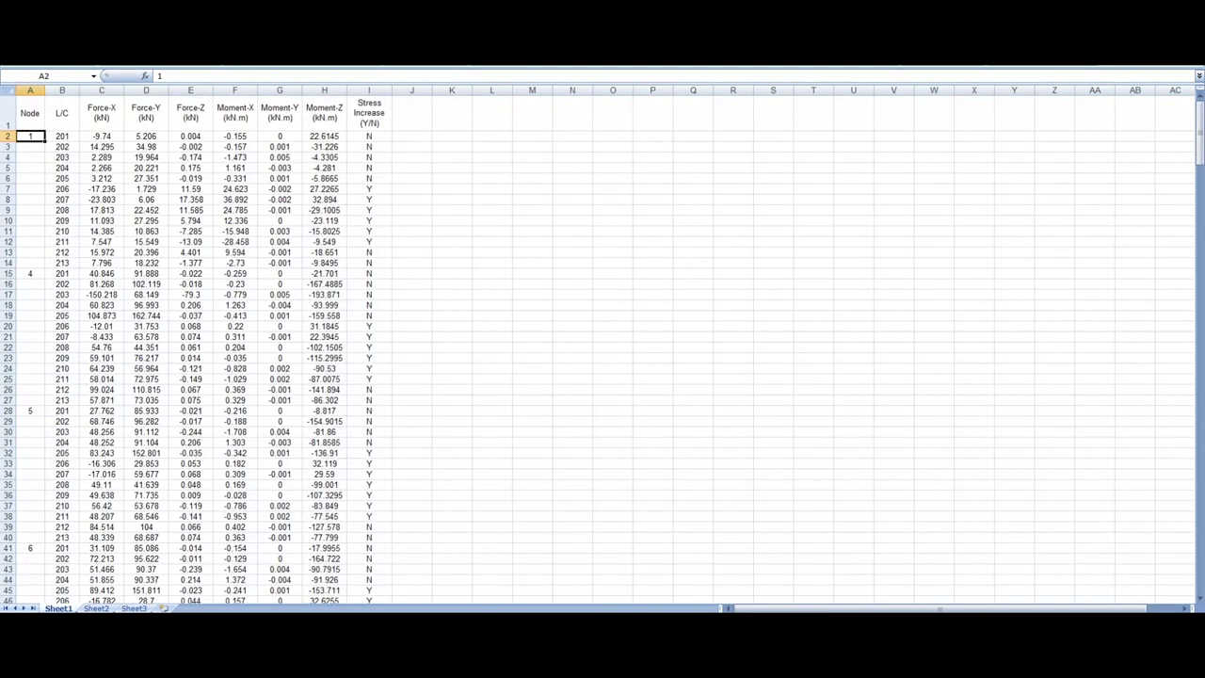
{"action": "left_click_drag", "start_coordinate": [1199, 138], "coordinate": [1200, 559]}
{"action": "left_click", "coordinate": [369, 597]}
{"action": "key", "text": "ctrl+shift+Left"}
{"action": "key", "text": "ctrl+shift+Left"}
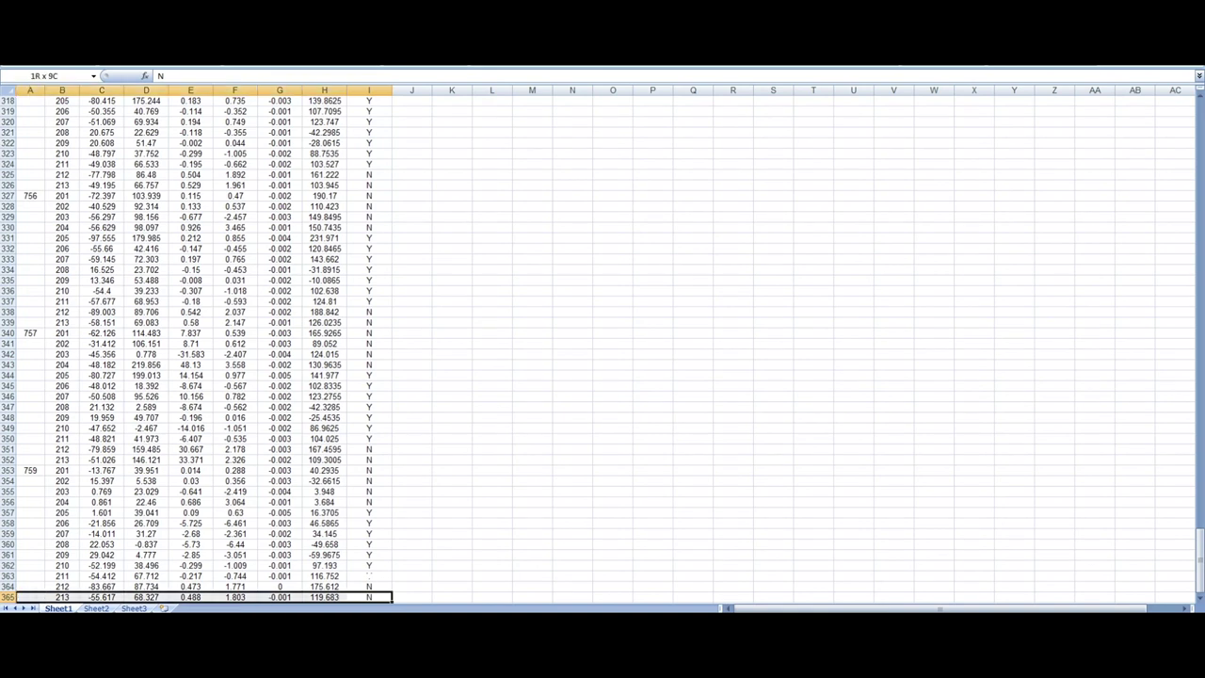
{"action": "key", "text": "ctrl+shift+Home"}
{"action": "key", "text": "shift+Down"}
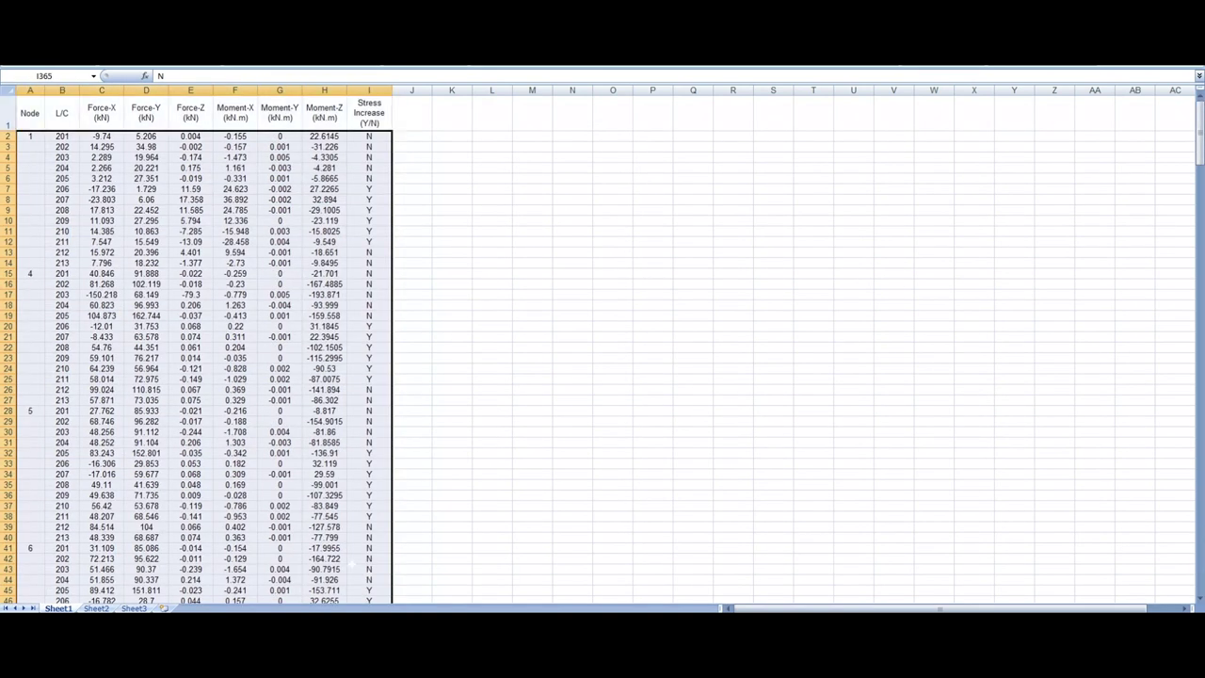
{"action": "right_click", "coordinate": [22, 281]}
{"action": "left_click", "coordinate": [56, 307]}
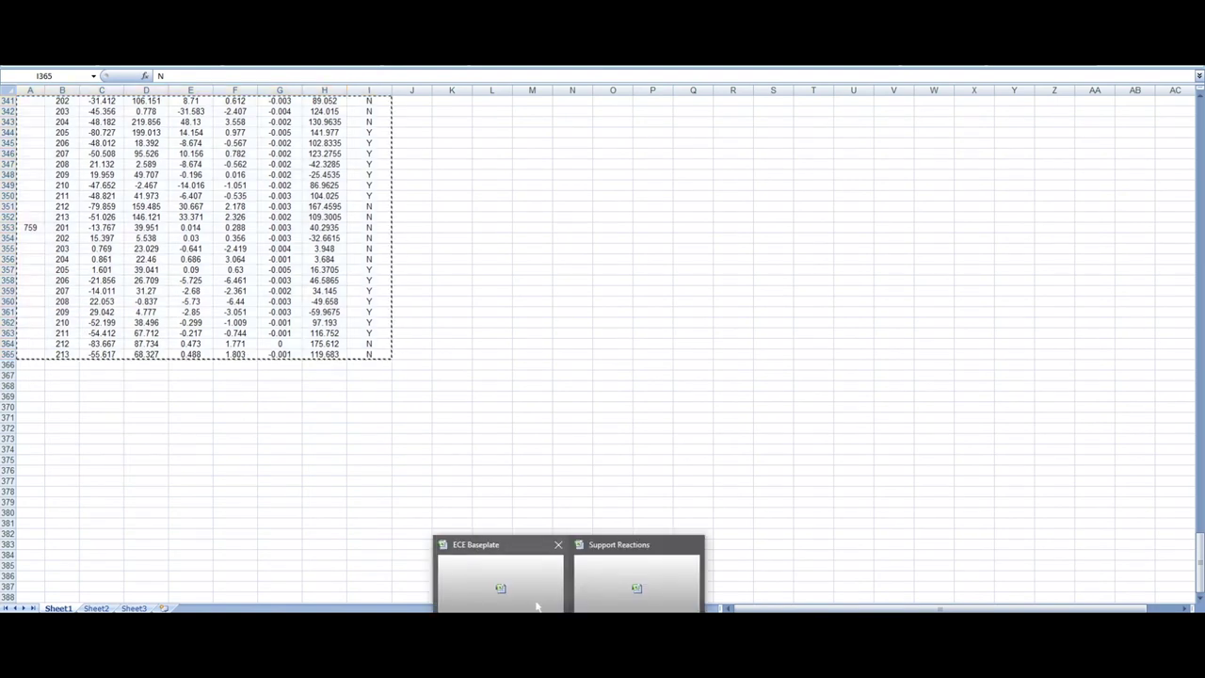
Paste the copied reaction data into cell A2 of the Support Reactions sheet.
{"action": "left_click", "coordinate": [538, 605]}
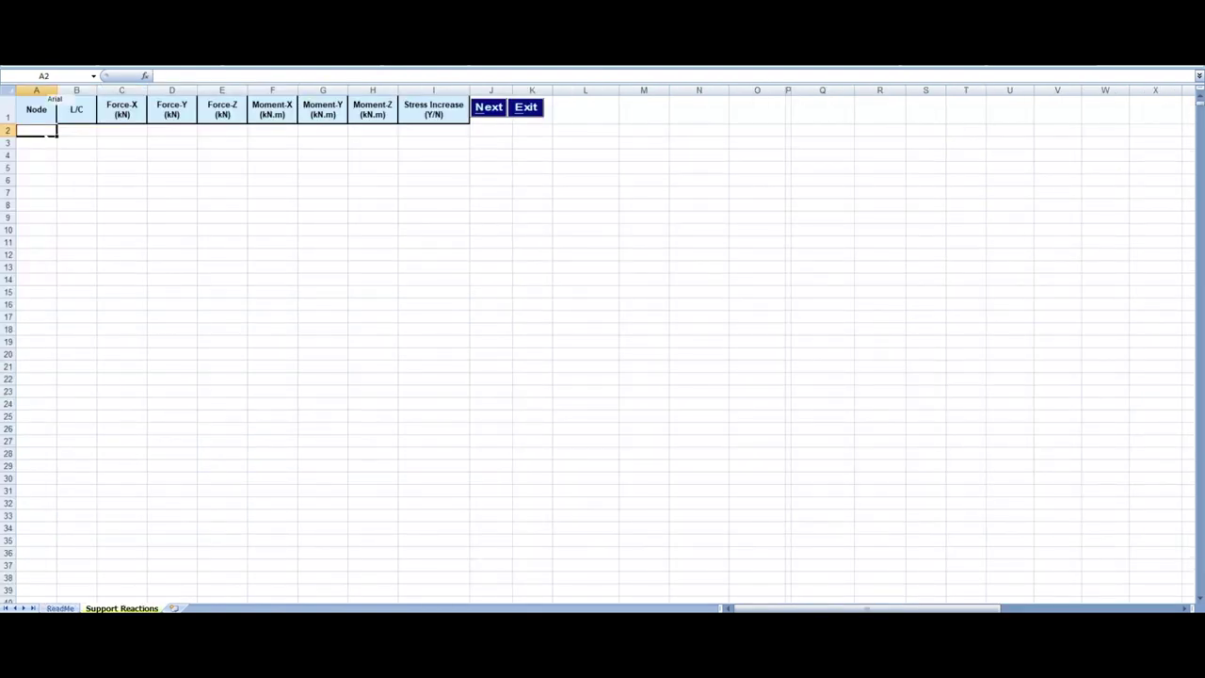
{"action": "key", "text": "shift+F10"}
{"action": "key", "text": "Down"}
{"action": "key", "text": "Down"}
{"action": "key", "text": "Return"}
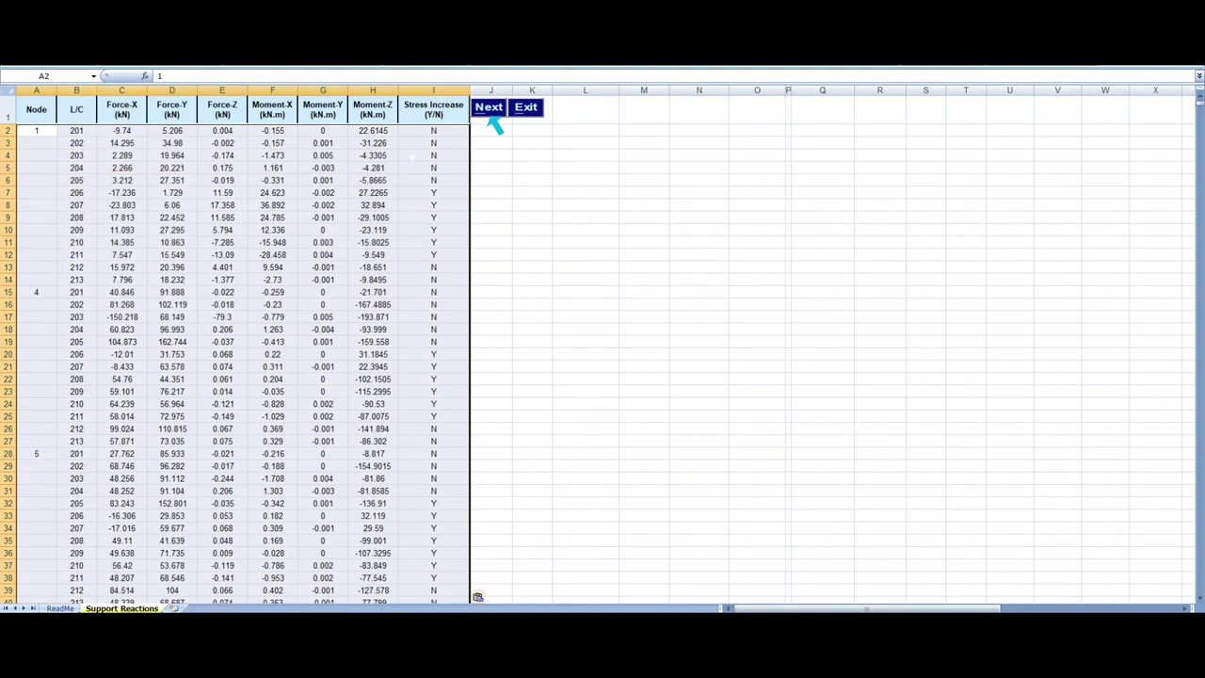
Pick the BP8 layout on the BASEPLATE form and continue to its plan.
{"action": "left_click", "coordinate": [489, 108]}
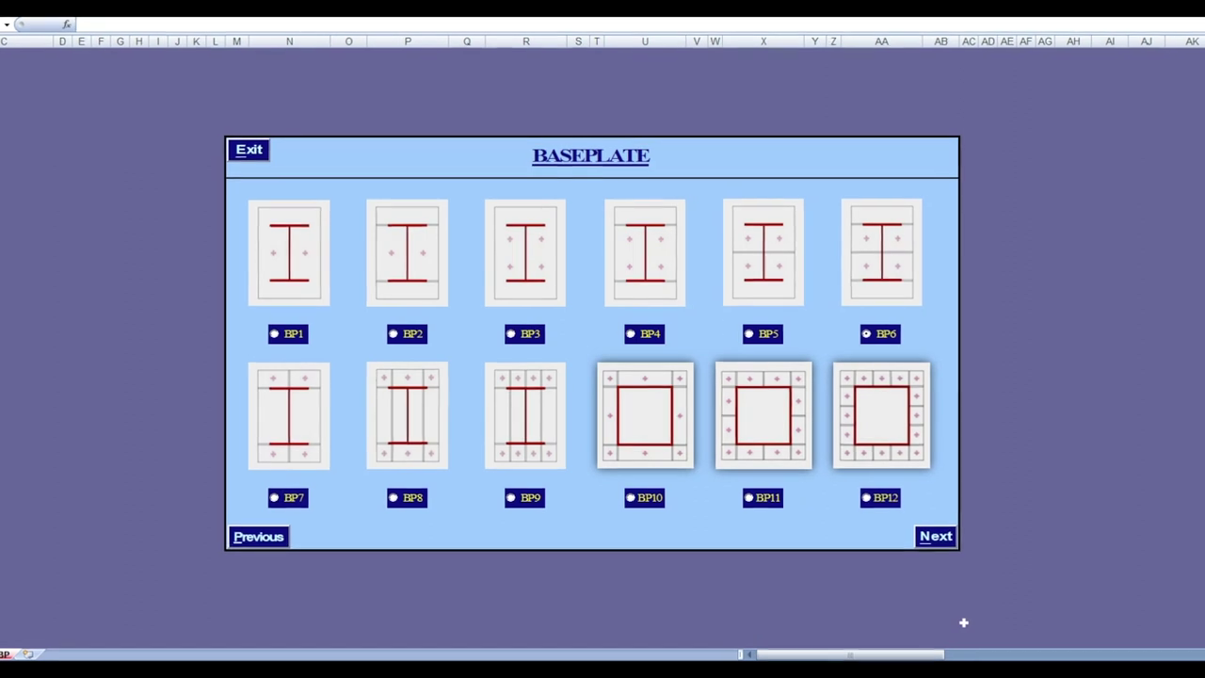
{"action": "left_click", "coordinate": [395, 499]}
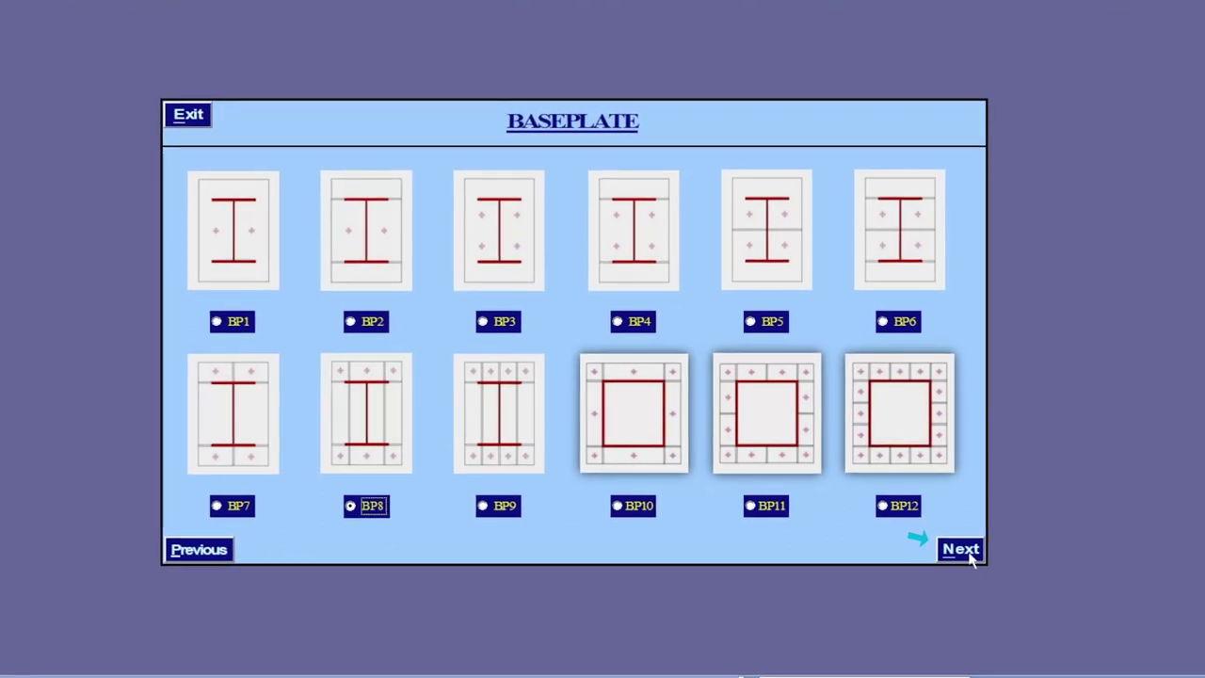
{"action": "left_click", "coordinate": [960, 549]}
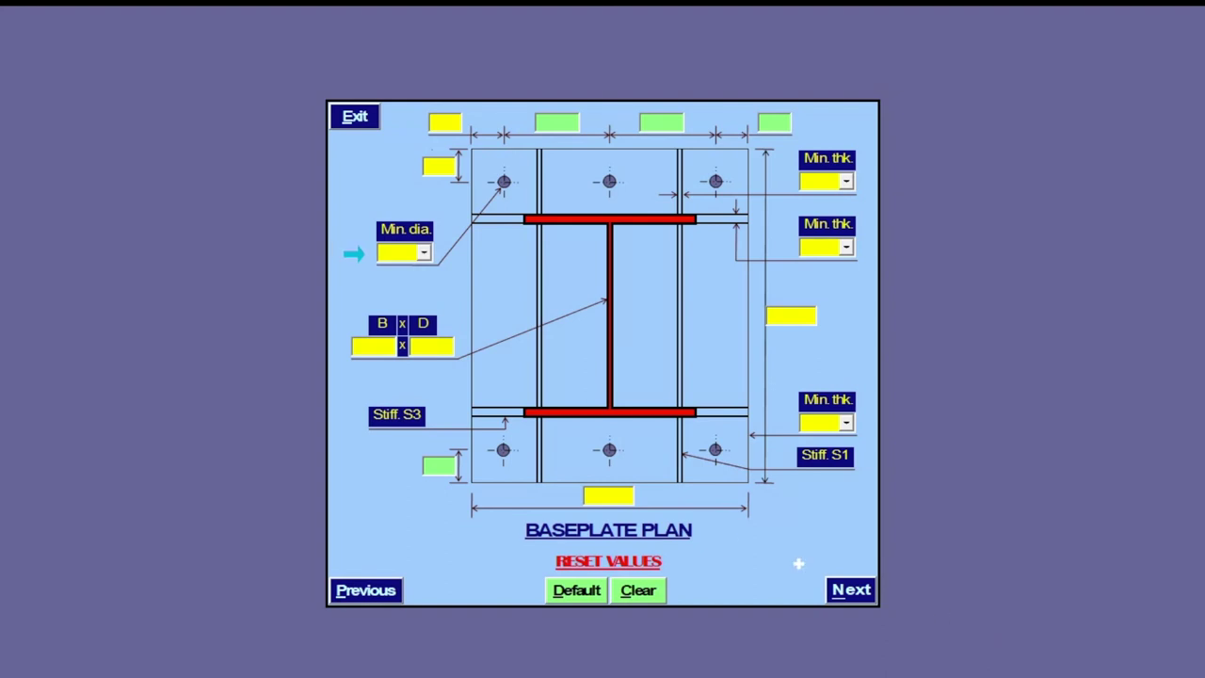
Set minimum bolt diameter 20 and column size B 350 x D 750.
{"action": "left_click", "coordinate": [424, 254]}
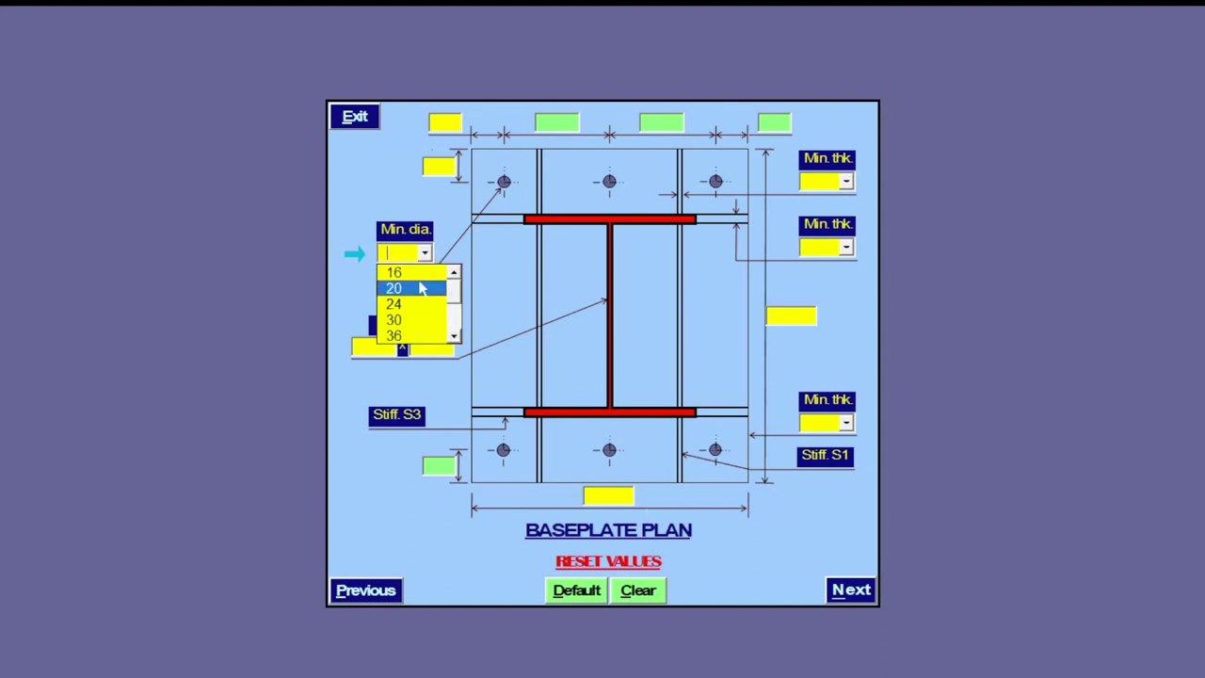
{"action": "left_click", "coordinate": [421, 289]}
{"action": "type", "text": "350"}
{"action": "key", "text": "Return"}
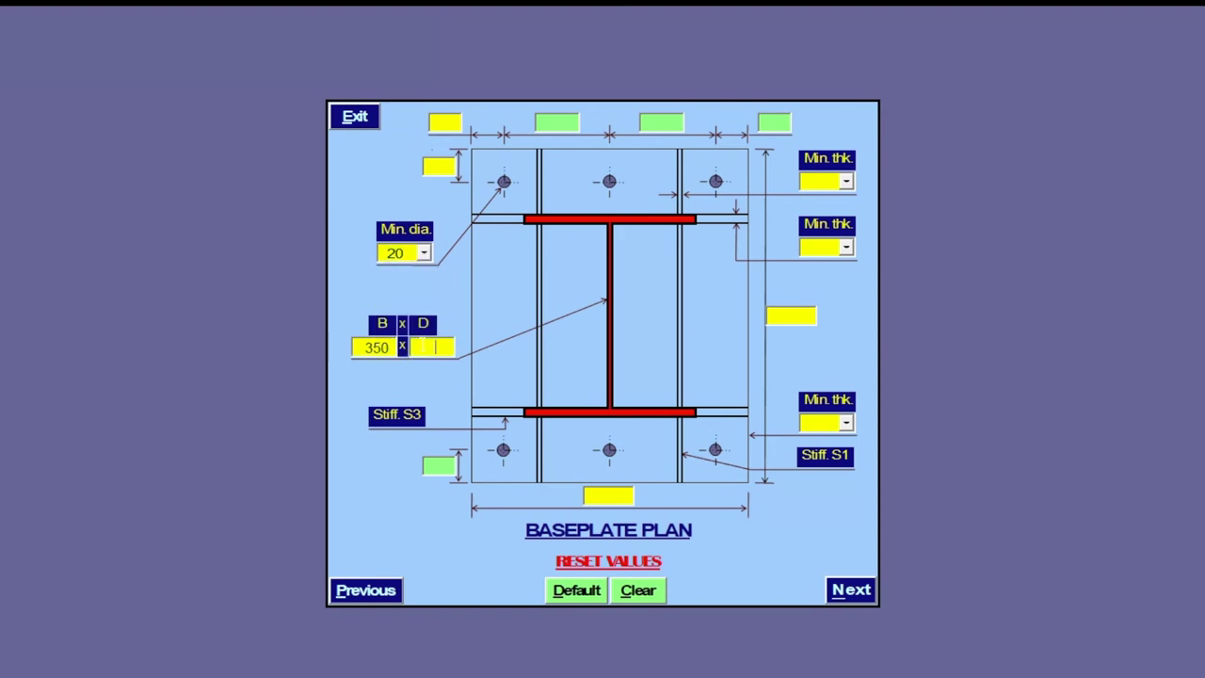
{"action": "type", "text": "750"}
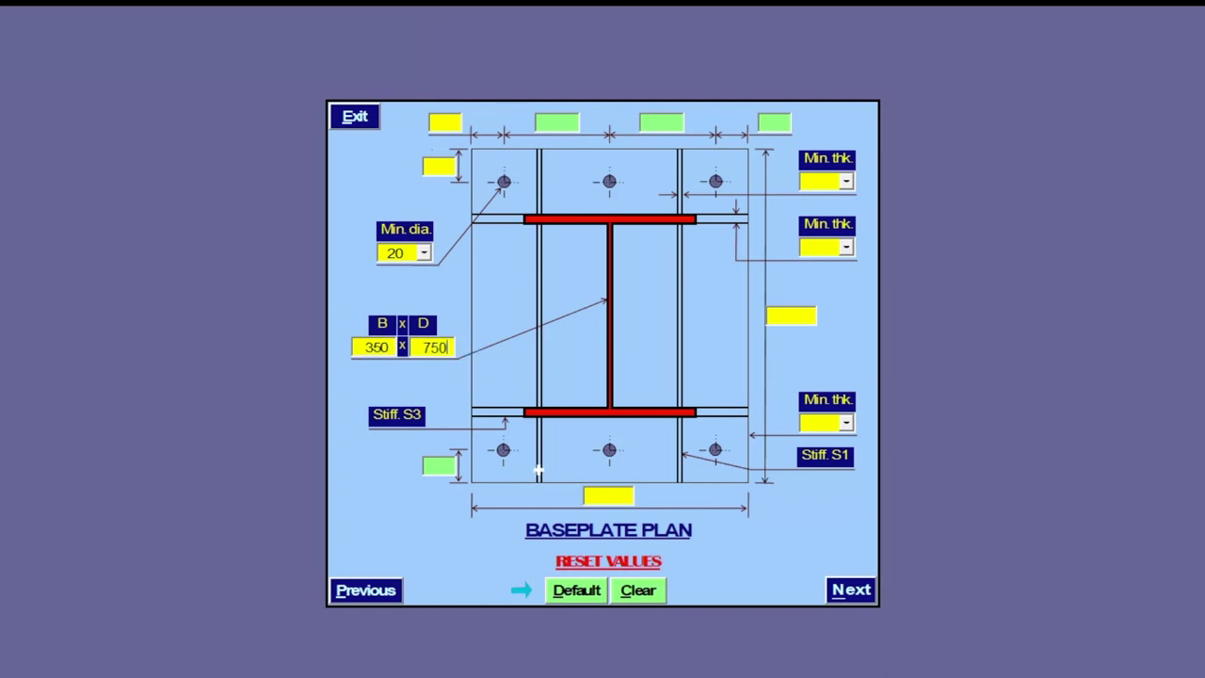
Fill default plan dimensions, change the edge distance to 30, and run the check.
{"action": "left_click", "coordinate": [587, 592]}
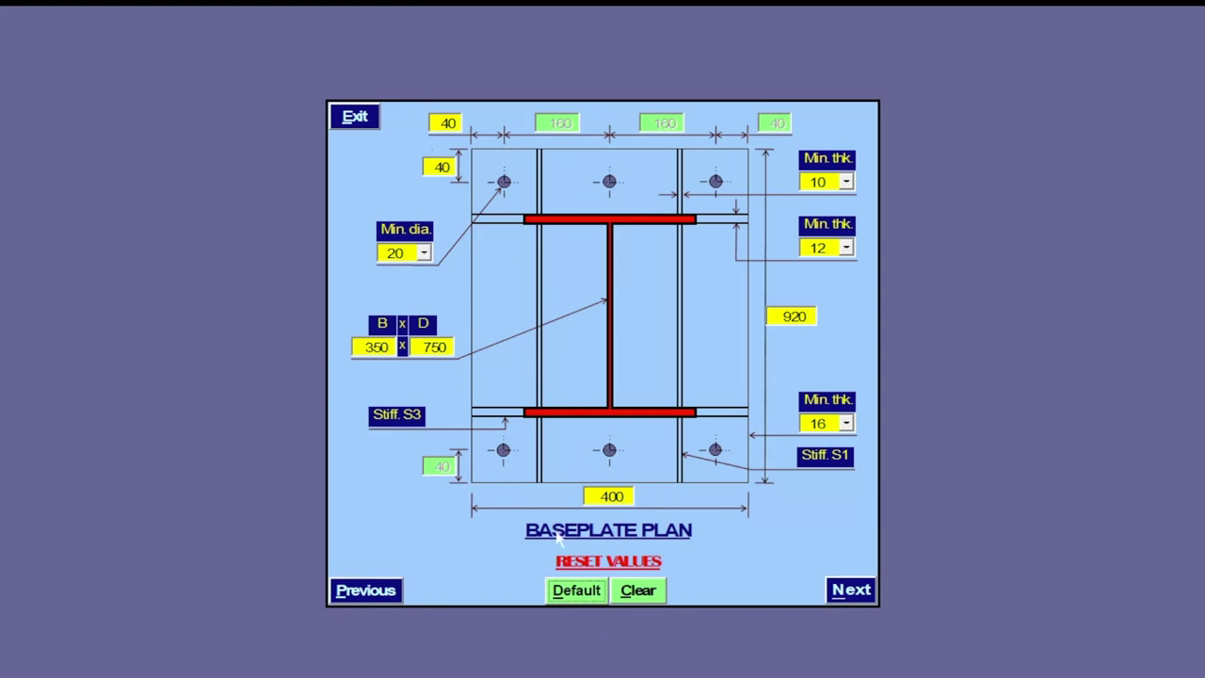
{"action": "left_click", "coordinate": [447, 124]}
{"action": "type", "text": "30"}
{"action": "key", "text": "Tab"}
{"action": "left_click", "coordinate": [859, 594]}
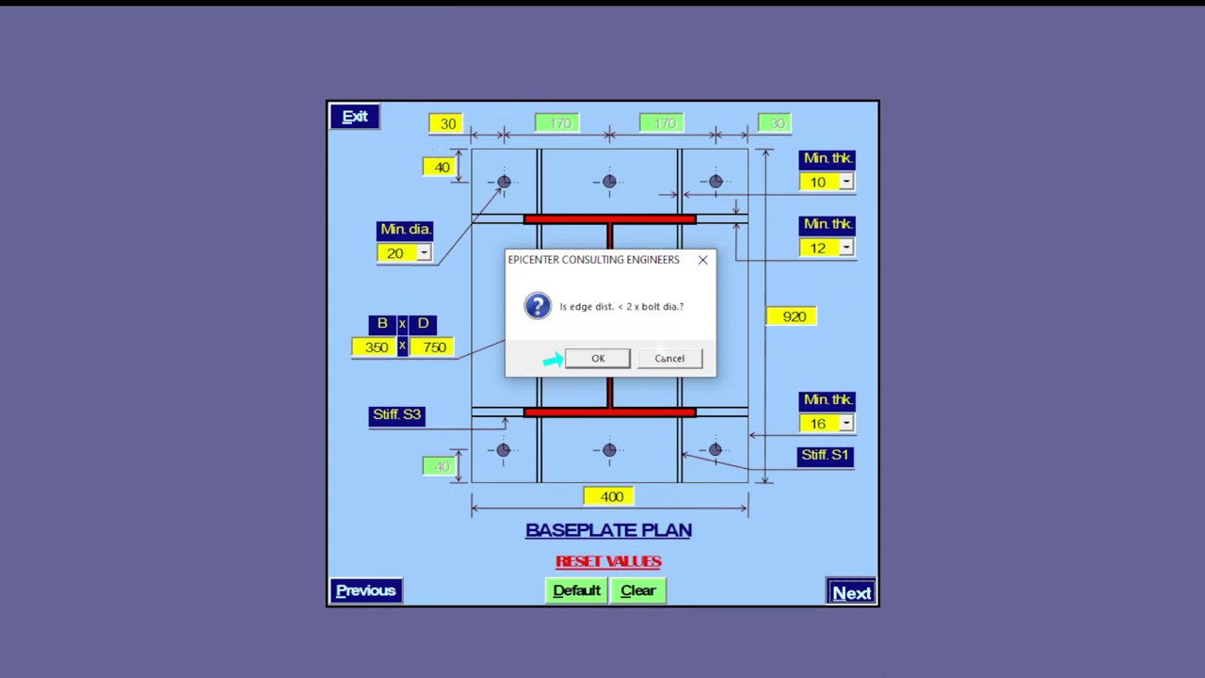
Accept the edge-distance warning, try a 900 plate length that fails, and restore defaults.
{"action": "left_click", "coordinate": [563, 359]}
{"action": "left_click", "coordinate": [592, 597]}
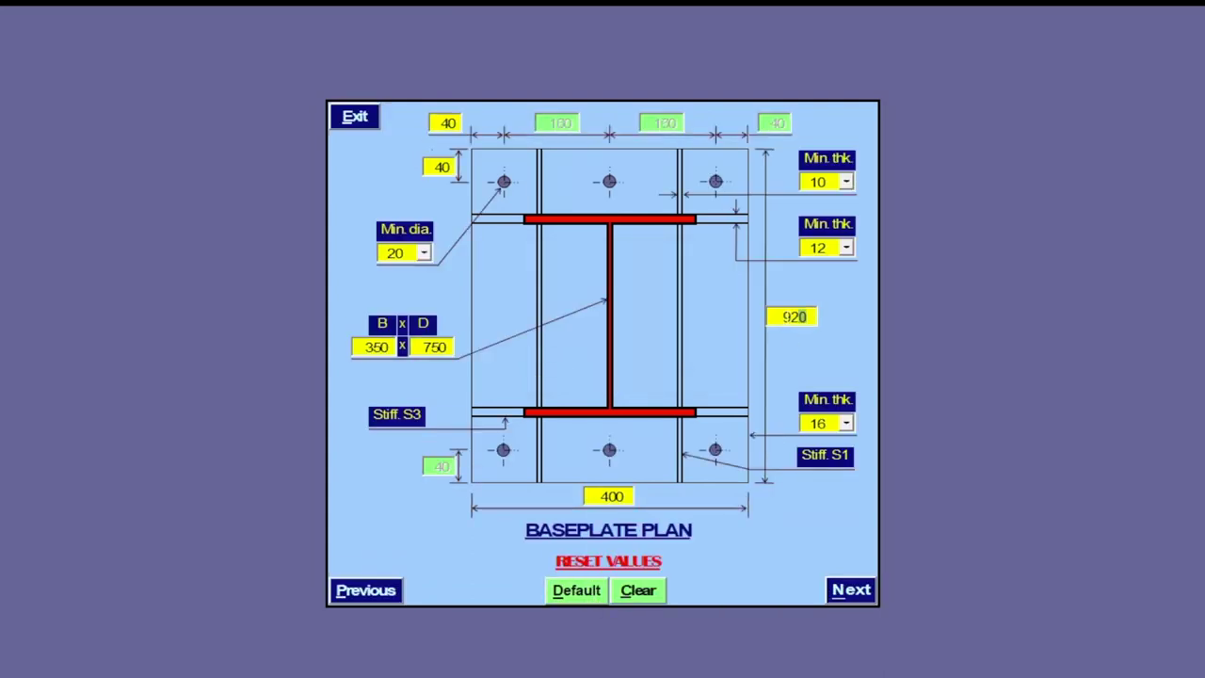
{"action": "type", "text": "900"}
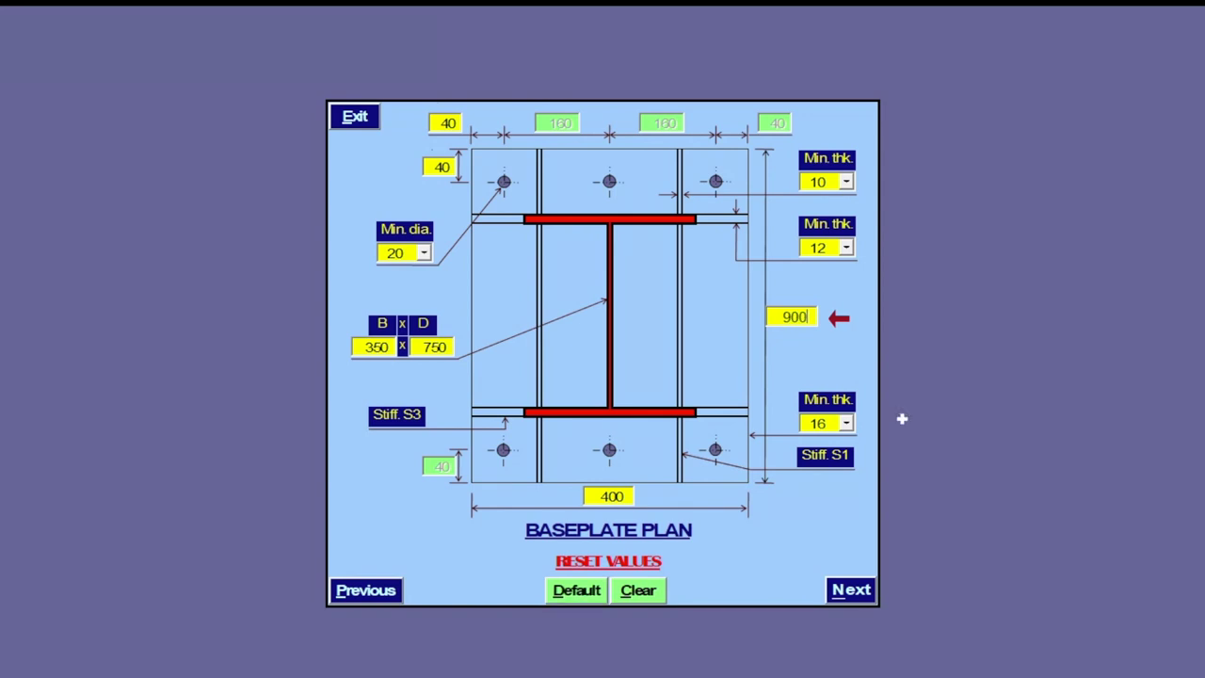
{"action": "left_click", "coordinate": [874, 592]}
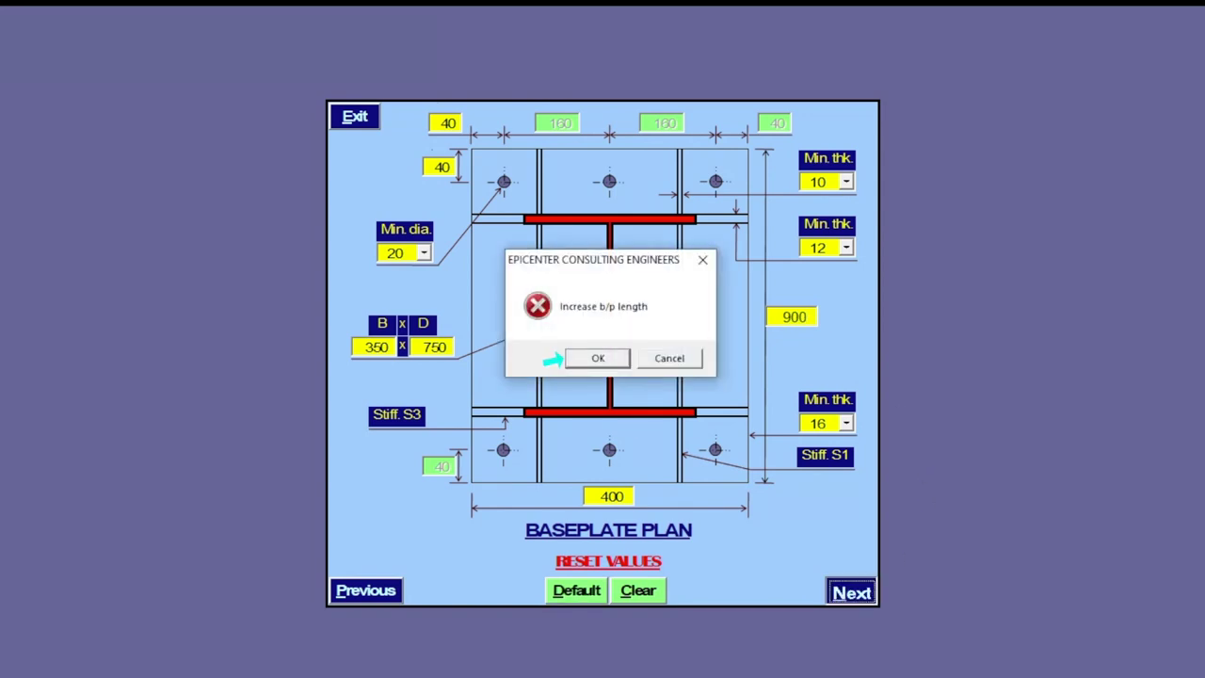
{"action": "left_click", "coordinate": [608, 364]}
{"action": "left_click", "coordinate": [591, 591]}
Set plate width to 450, pass the dimension check, and continue to material grades.
{"action": "left_click", "coordinate": [617, 499]}
{"action": "type", "text": "450"}
{"action": "key", "text": "Return"}
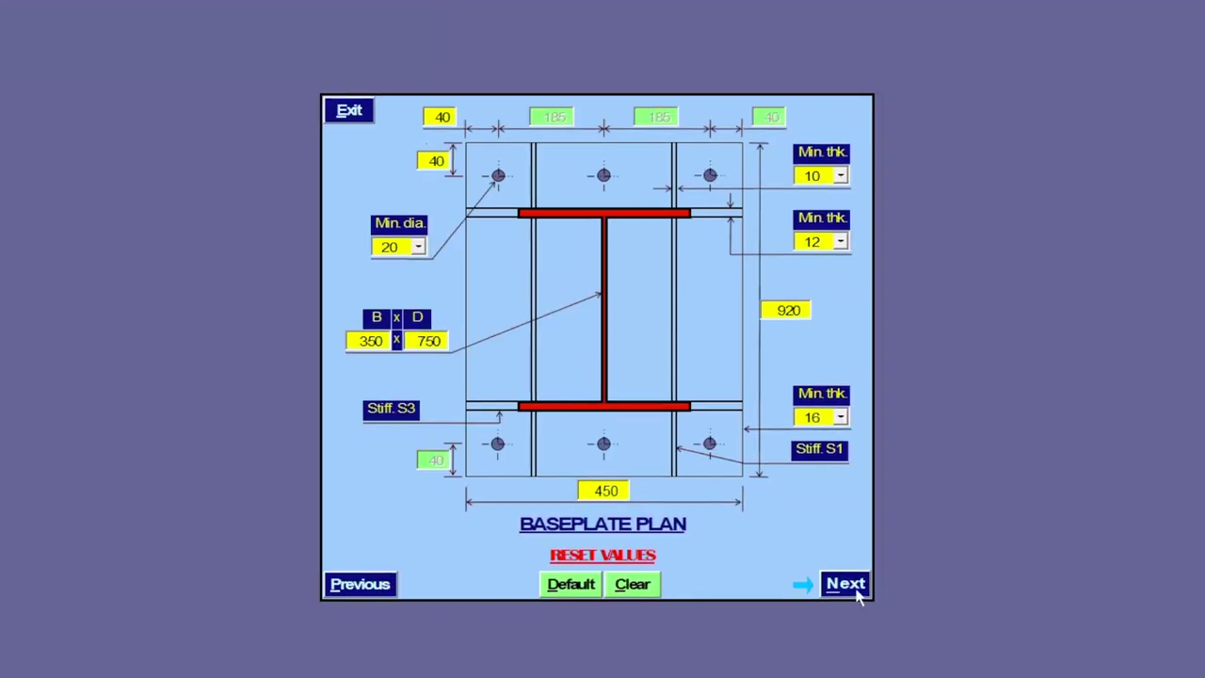
{"action": "left_click", "coordinate": [847, 585]}
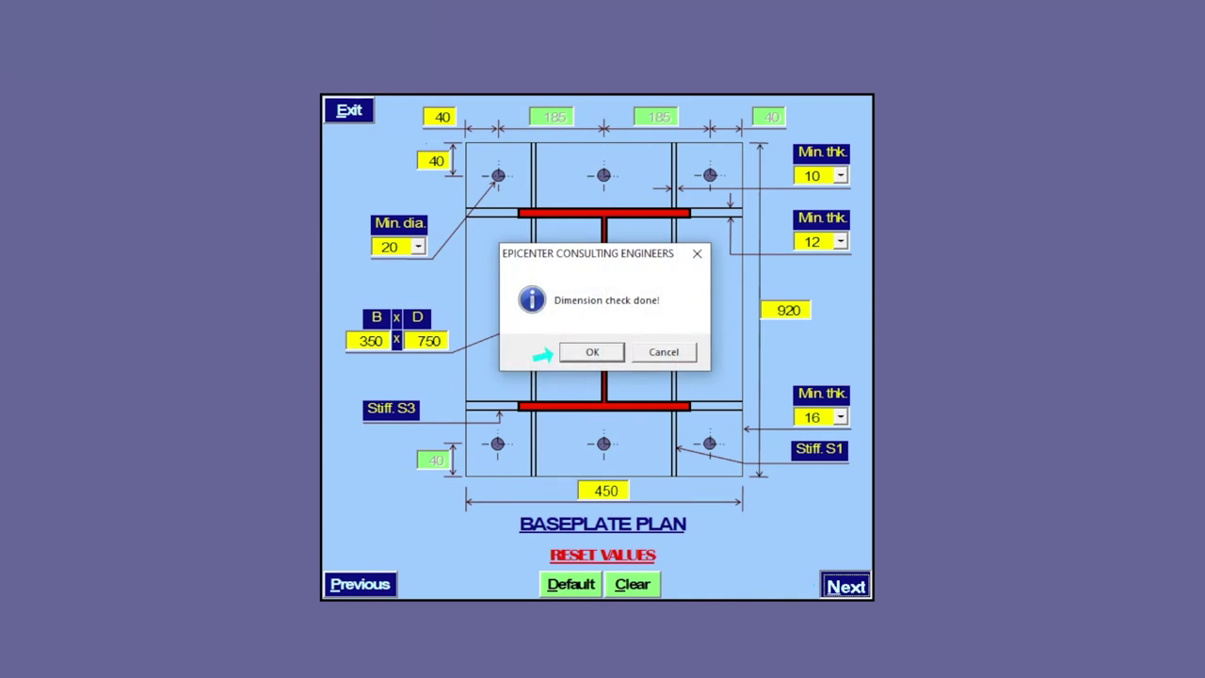
{"action": "left_click", "coordinate": [592, 352]}
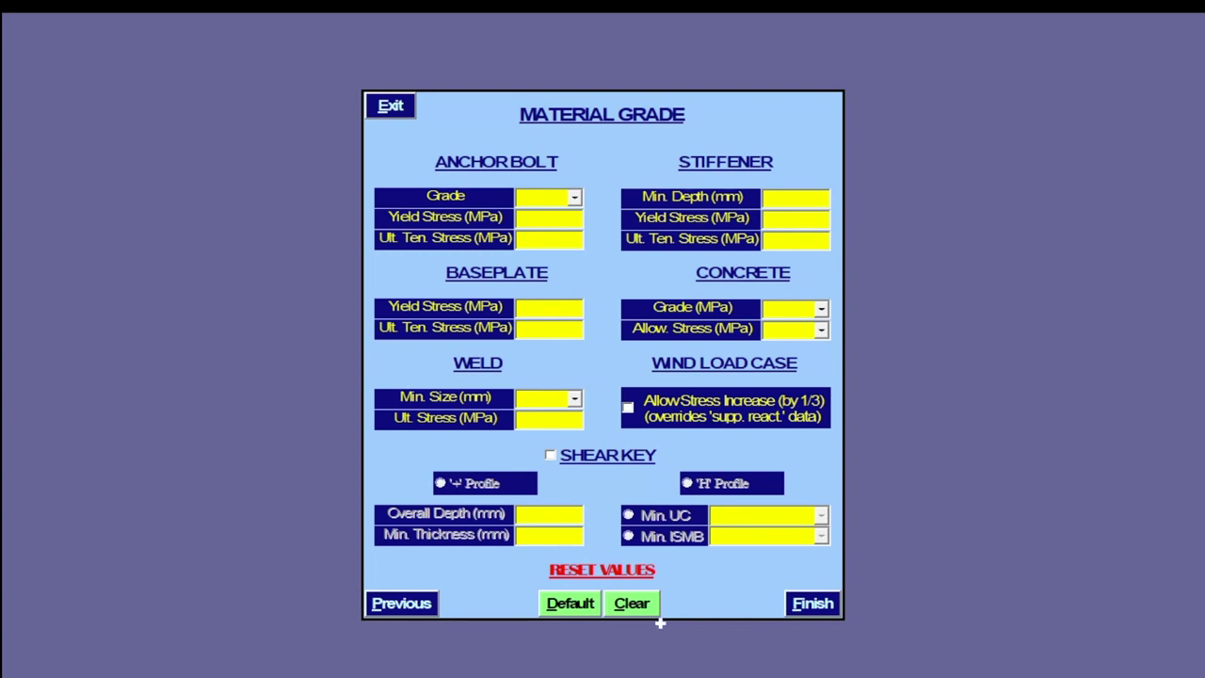
Fill default material grades and set the concrete grade to 35.
{"action": "left_click", "coordinate": [584, 614]}
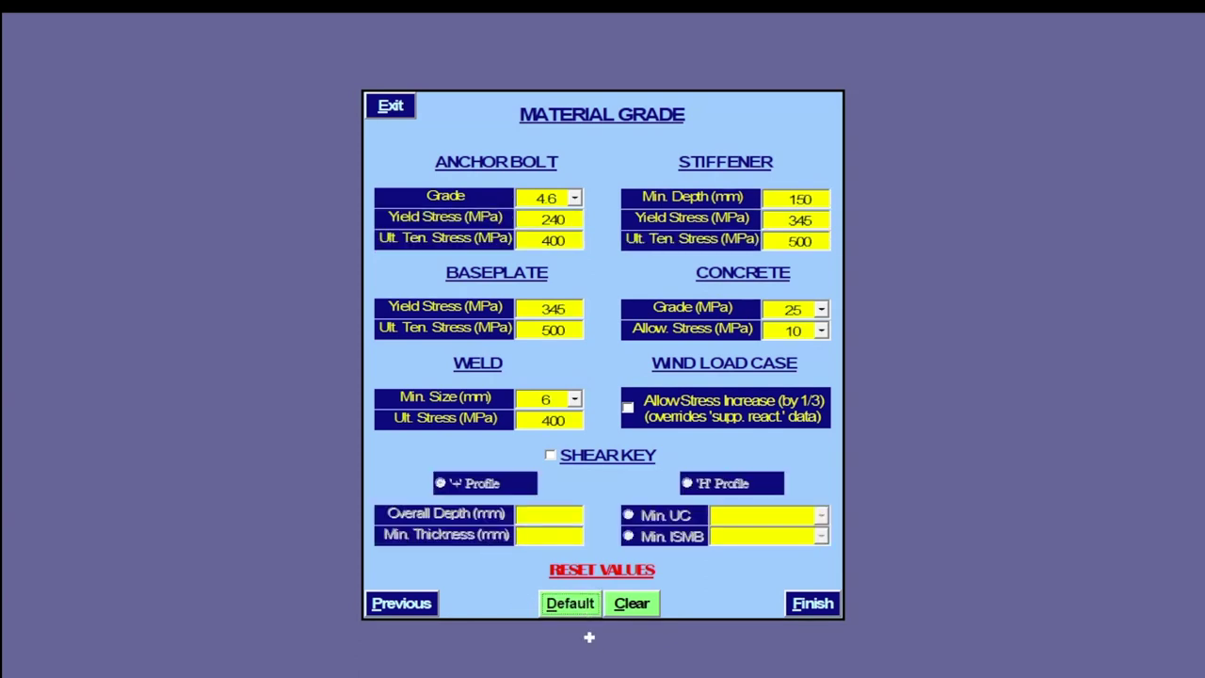
{"action": "left_click", "coordinate": [822, 312]}
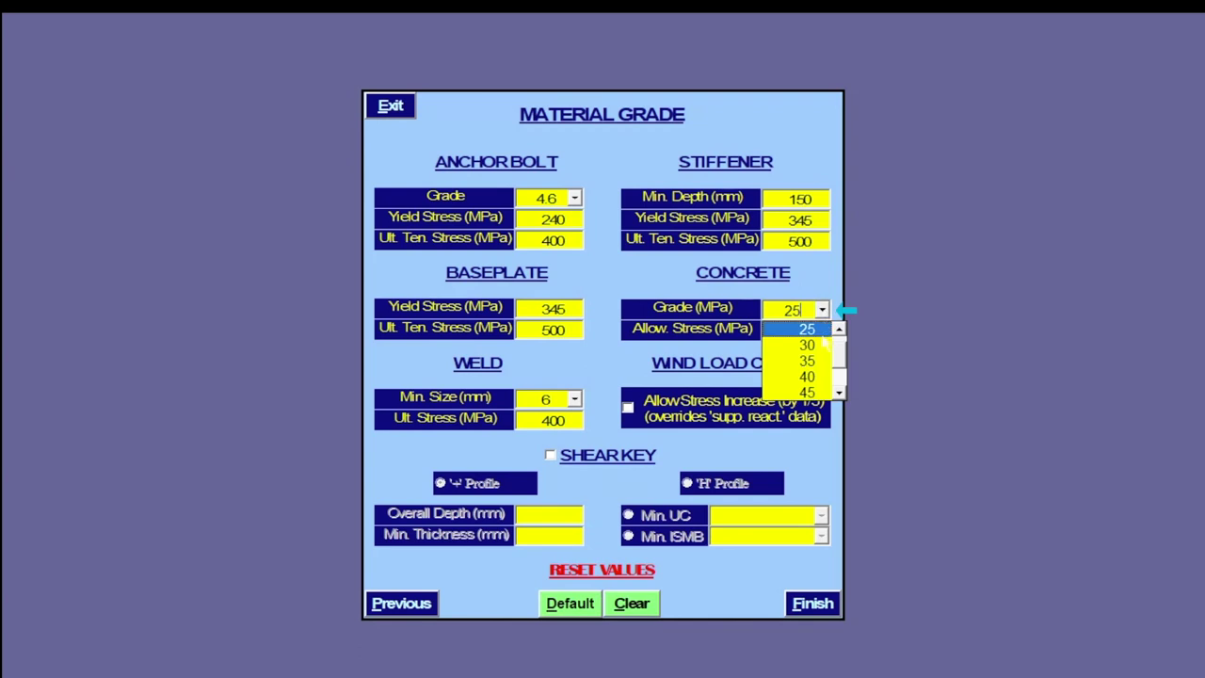
{"action": "left_click", "coordinate": [822, 360]}
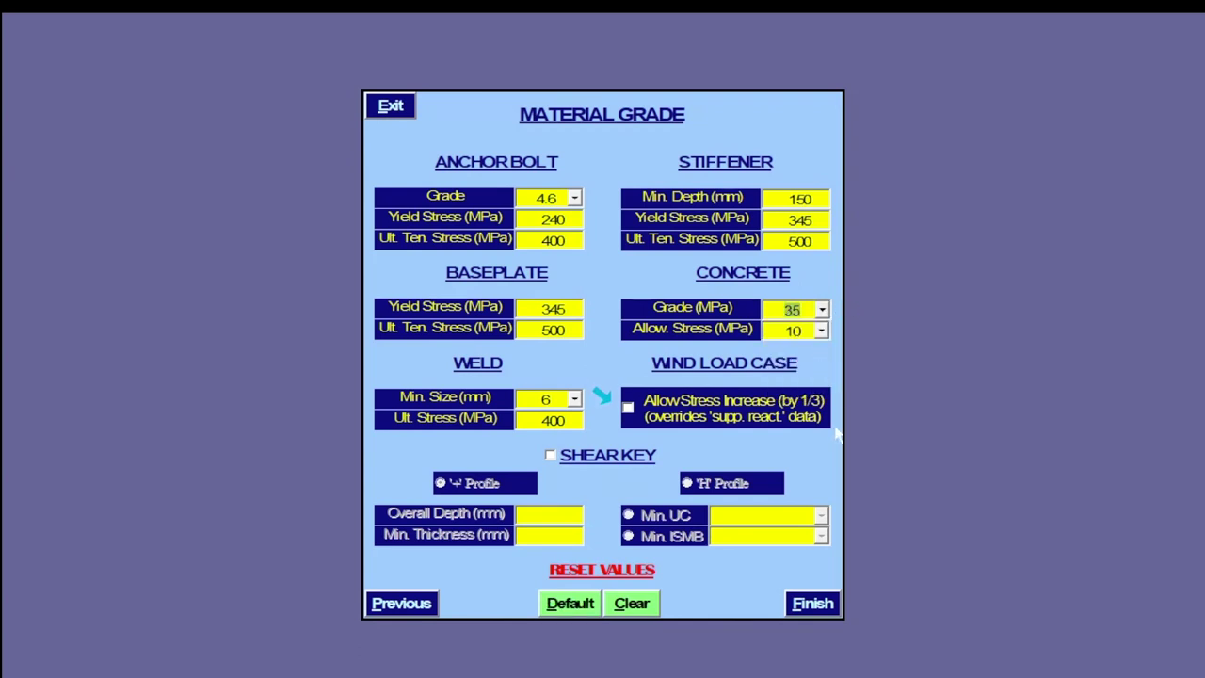
Allow stress increase, add an H-profile shear key with UC152X152, and run the design.
{"action": "left_click", "coordinate": [628, 411]}
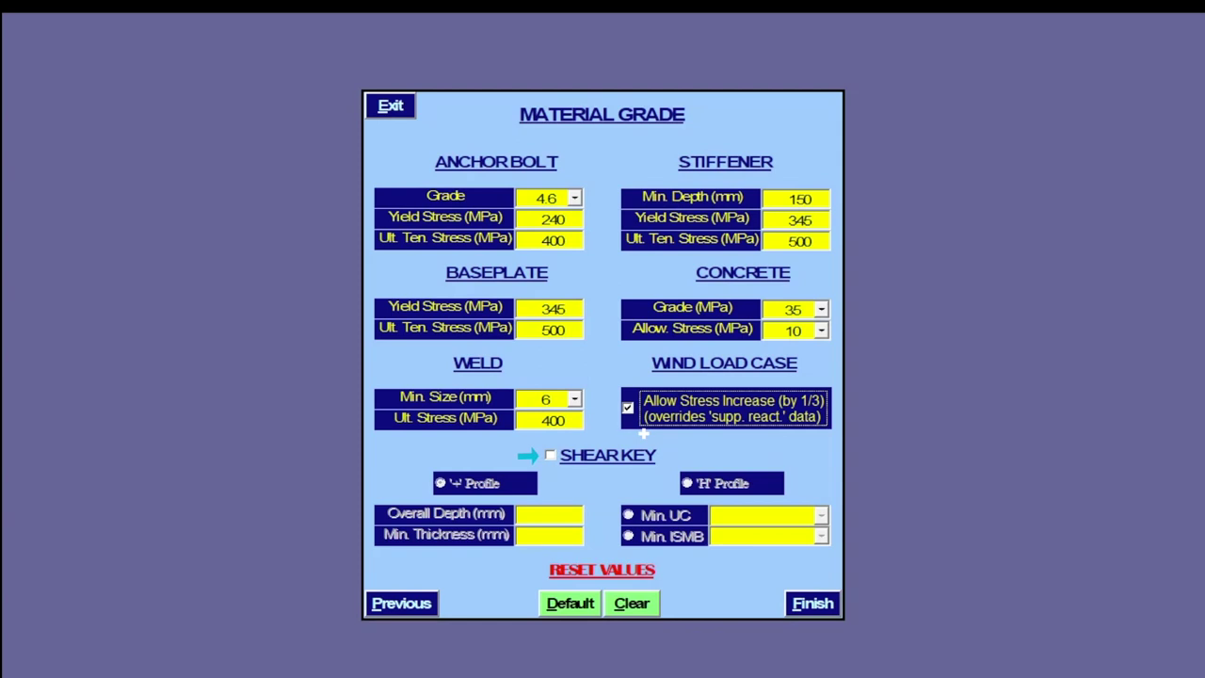
{"action": "left_click", "coordinate": [550, 456]}
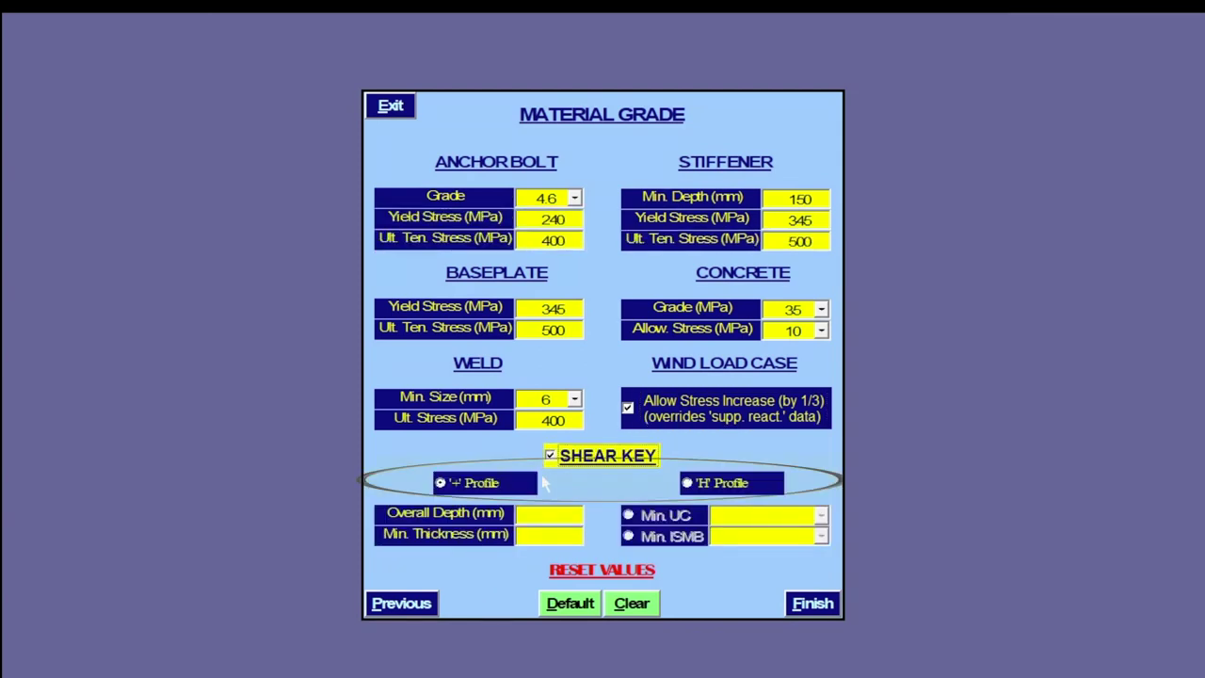
{"action": "left_click", "coordinate": [693, 486]}
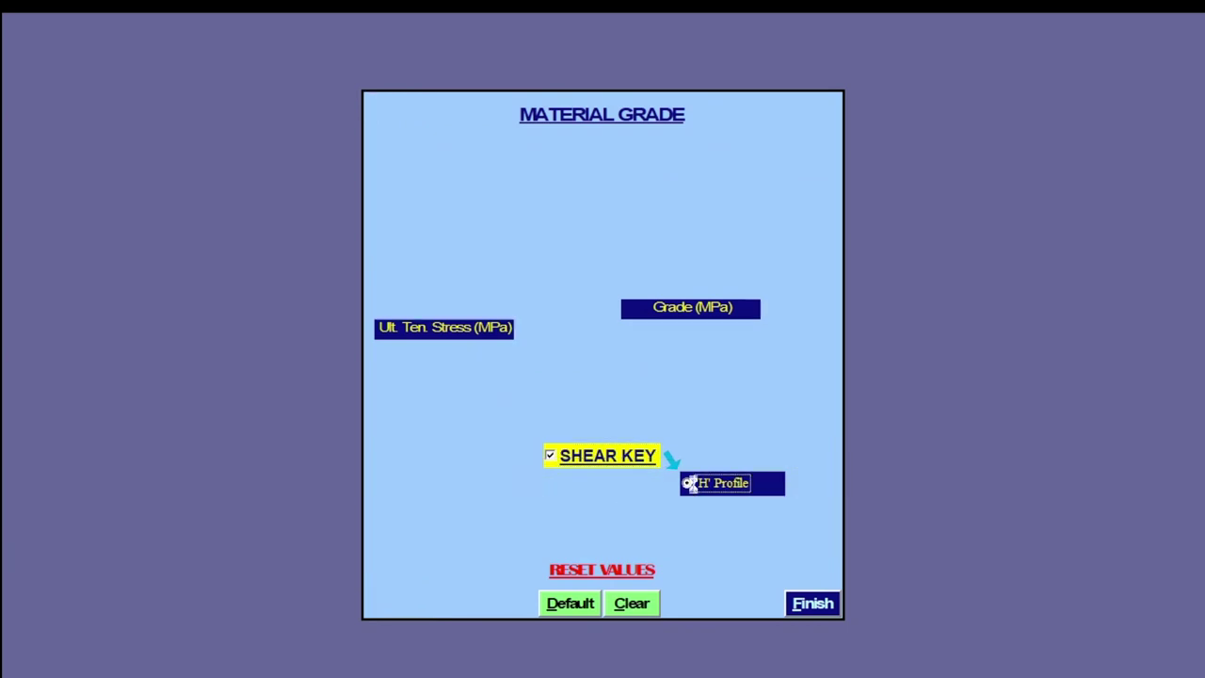
{"action": "left_click", "coordinate": [822, 516]}
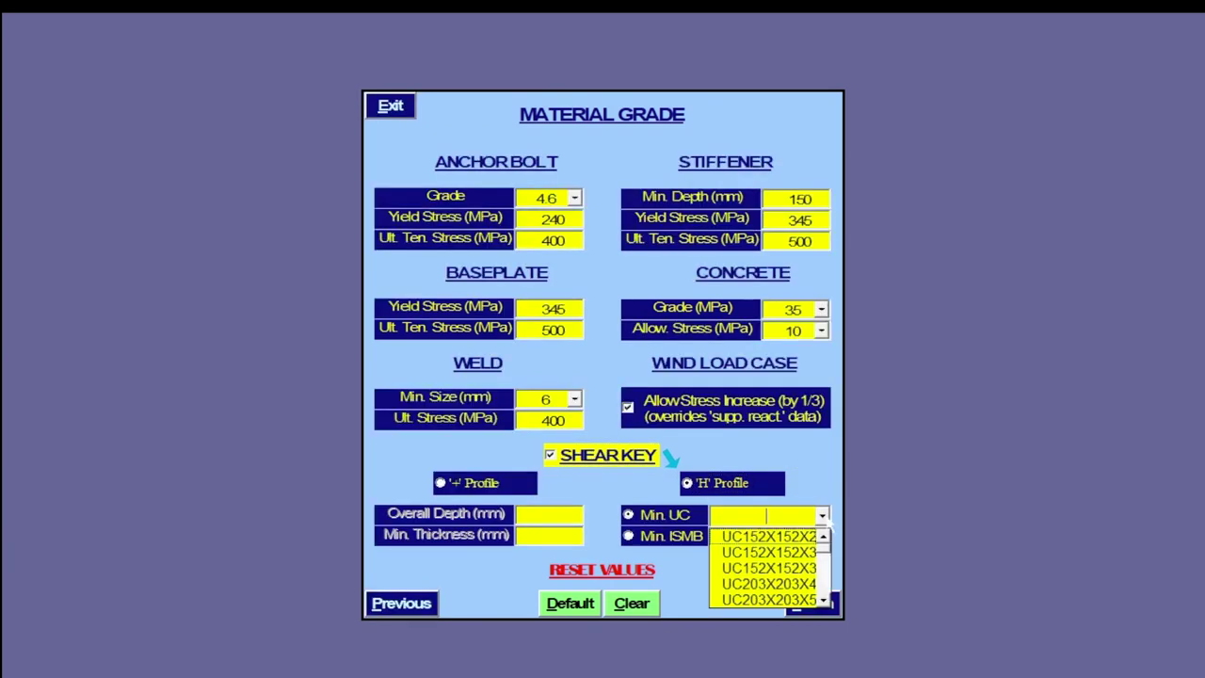
{"action": "left_click", "coordinate": [767, 536]}
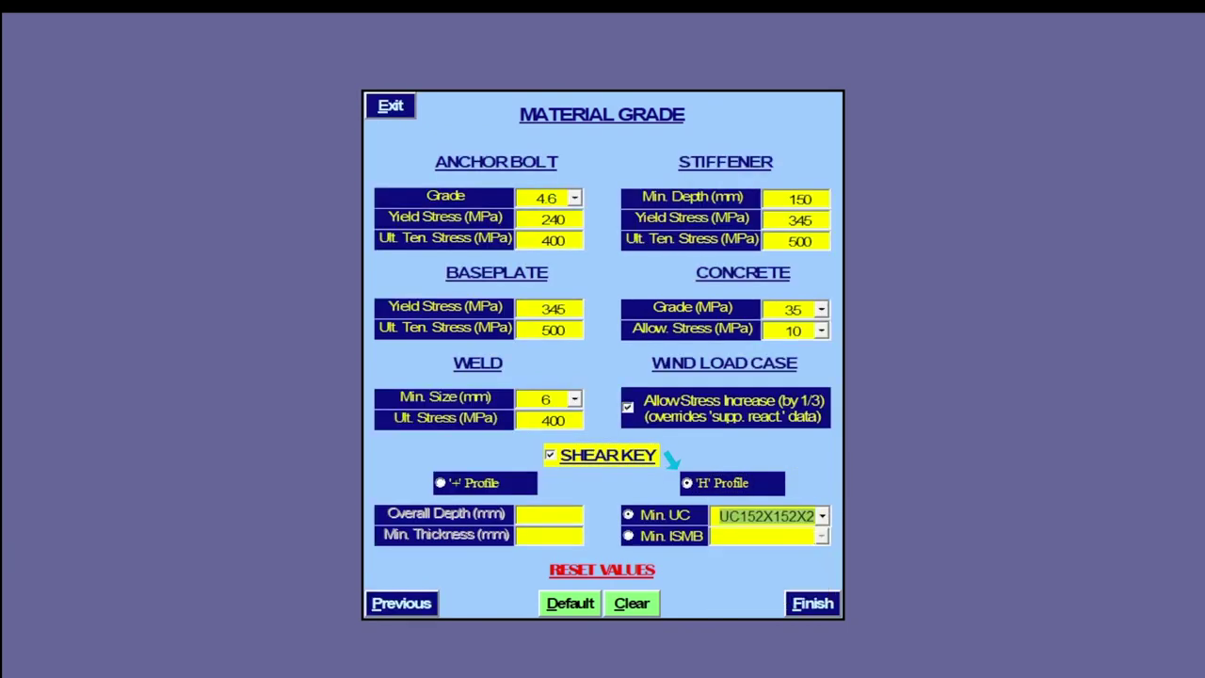
{"action": "left_click", "coordinate": [813, 604]}
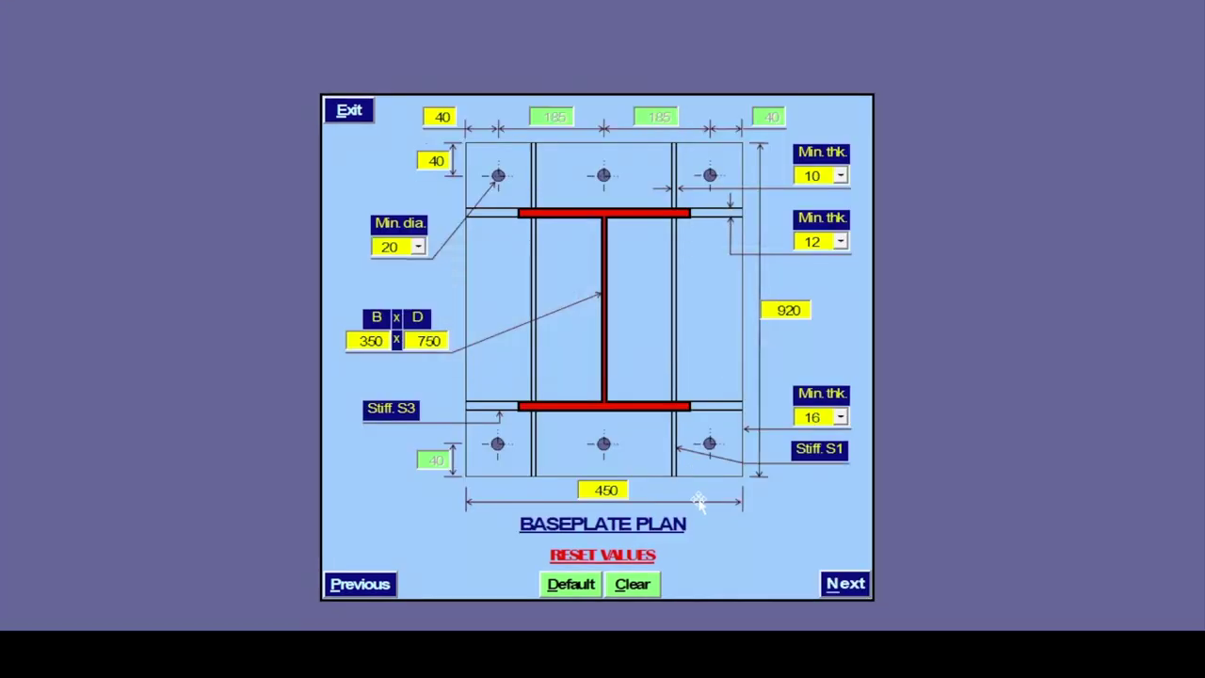
Set the plate to 900 wide by 1100 long and pass the dimension check.
{"action": "left_click", "coordinate": [585, 490]}
{"action": "type", "text": "900"}
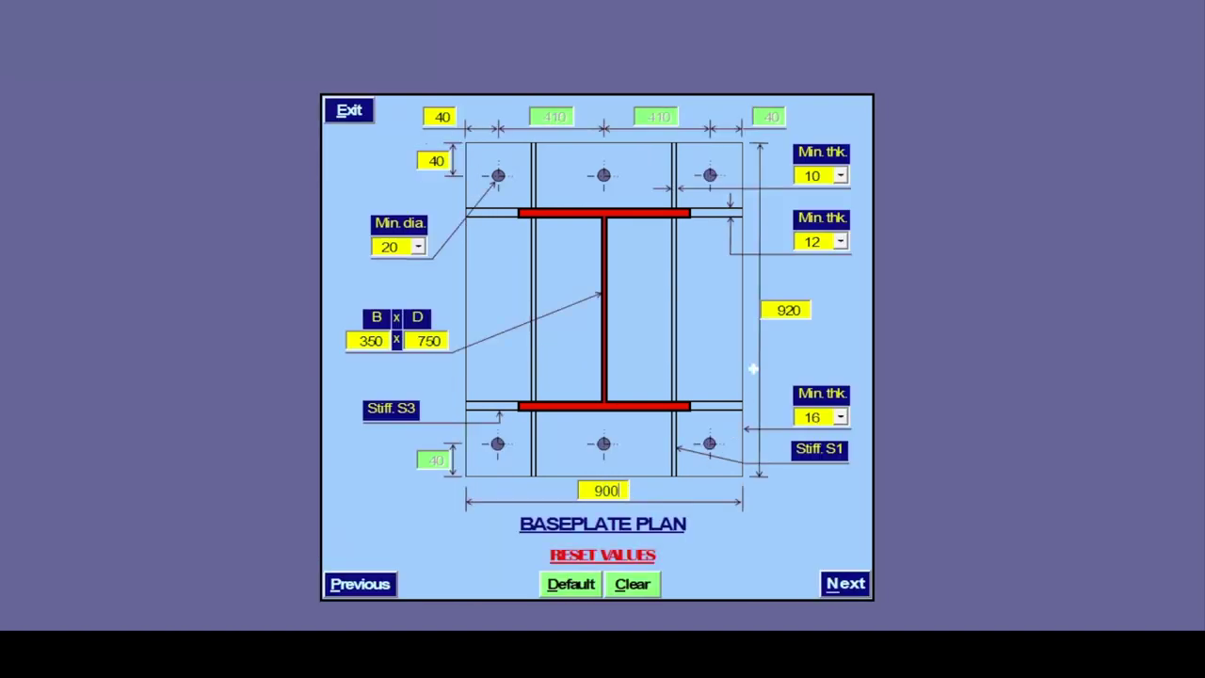
{"action": "key", "text": "Tab"}
{"action": "type", "text": "1100"}
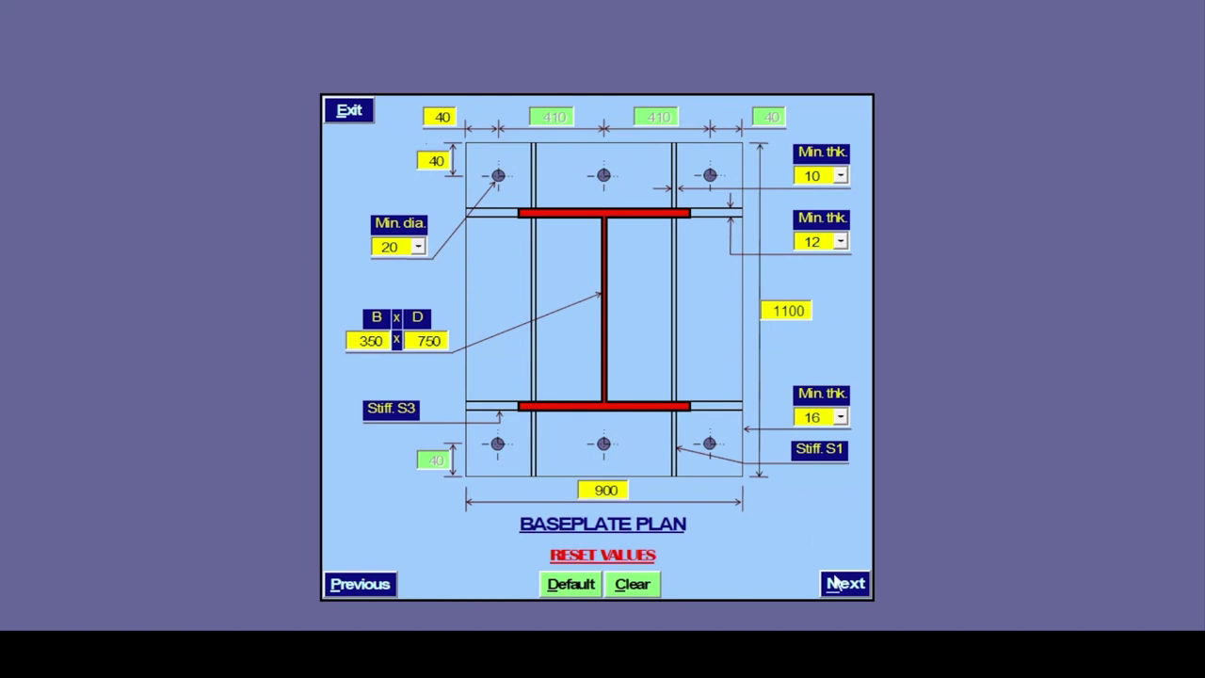
{"action": "left_click", "coordinate": [845, 585]}
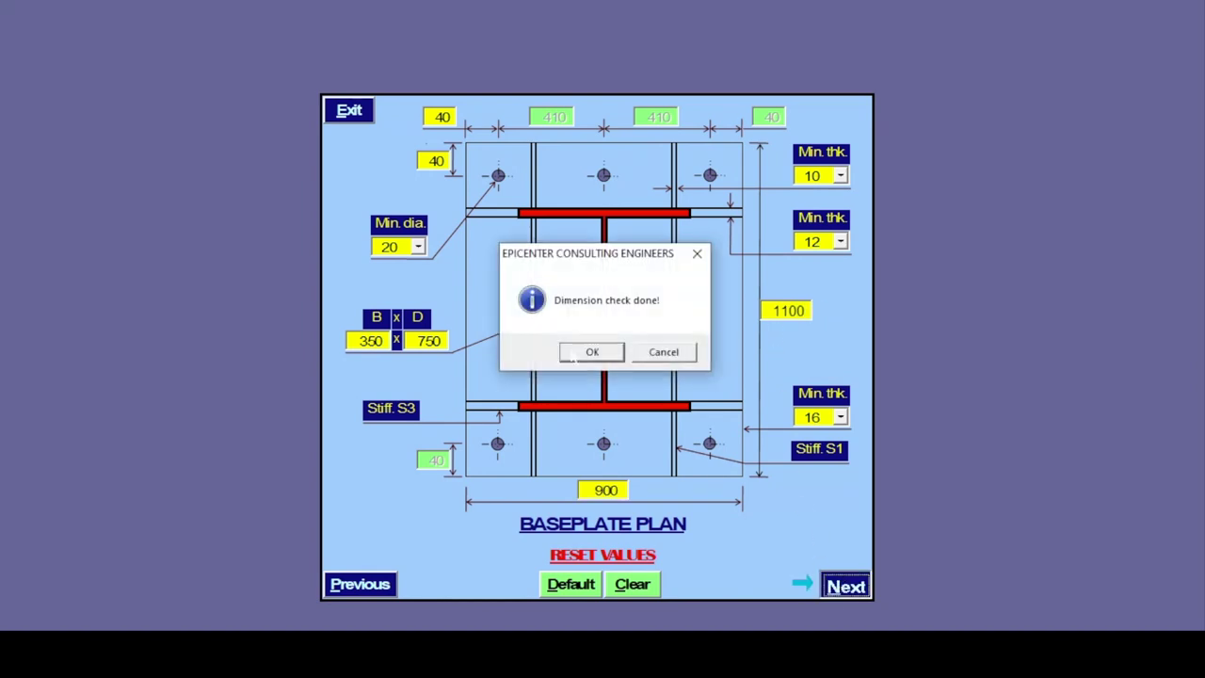
{"action": "left_click", "coordinate": [593, 354]}
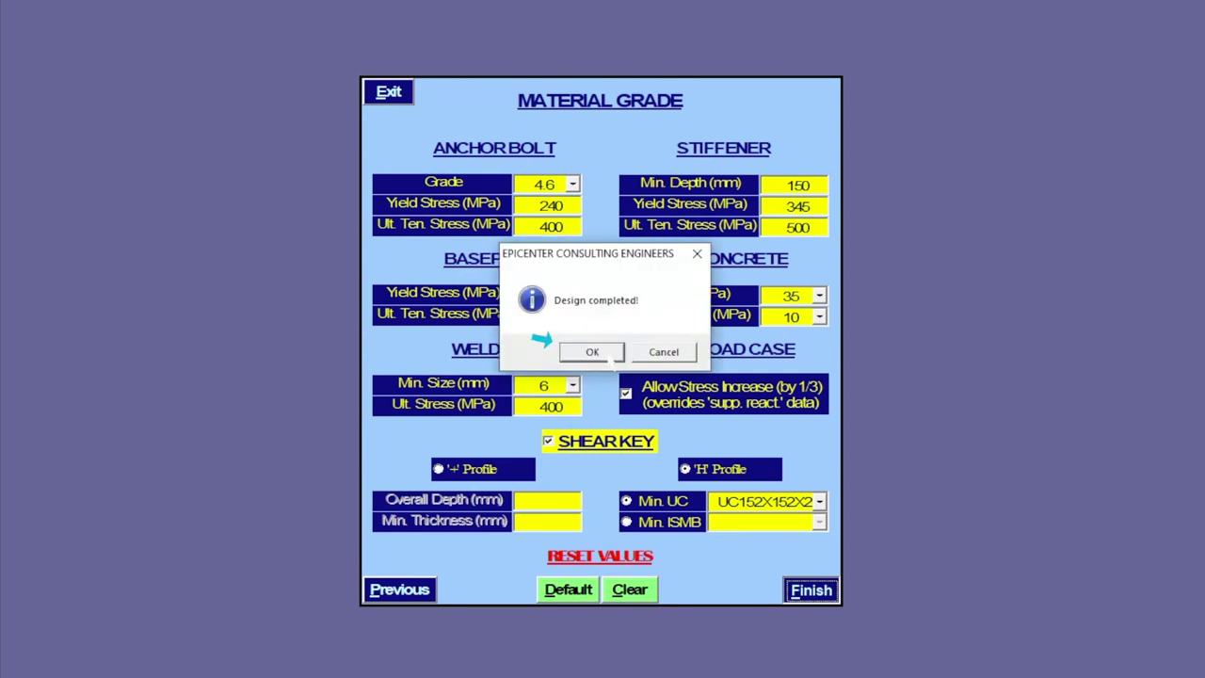
View the finished BP8 plan (48 bolts, 38 thickness), then return to Support Reactions.
{"action": "left_click", "coordinate": [611, 358]}
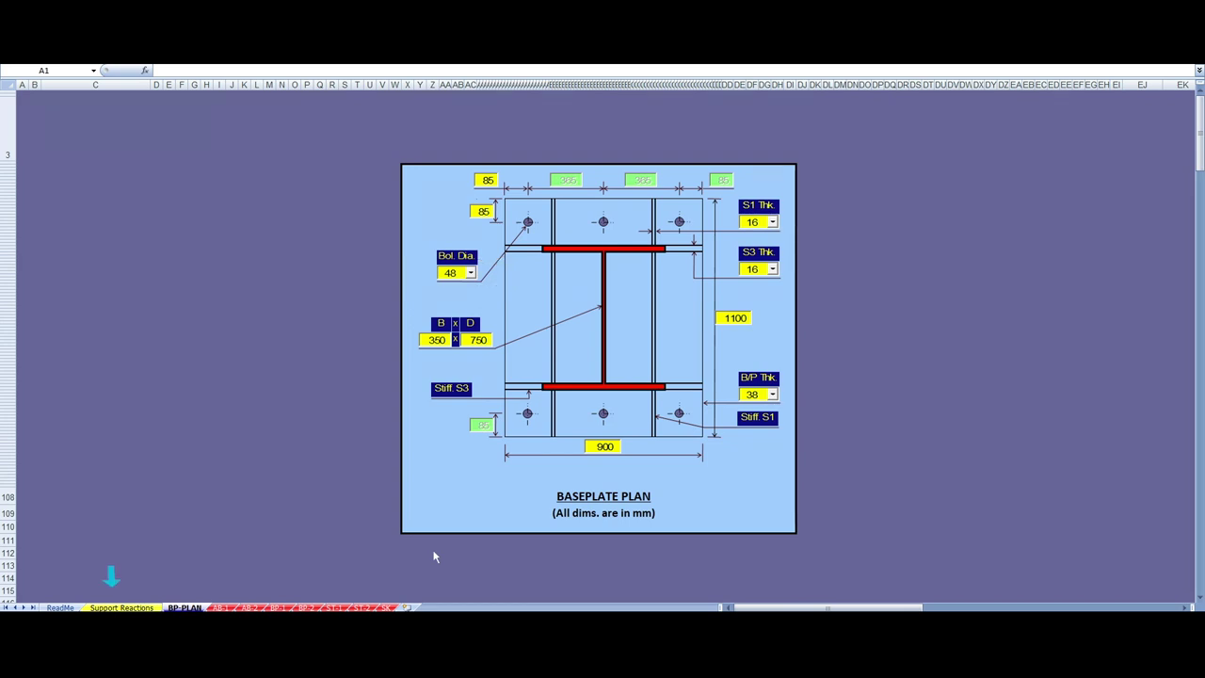
{"action": "key", "text": "ctrl+Page_Up"}
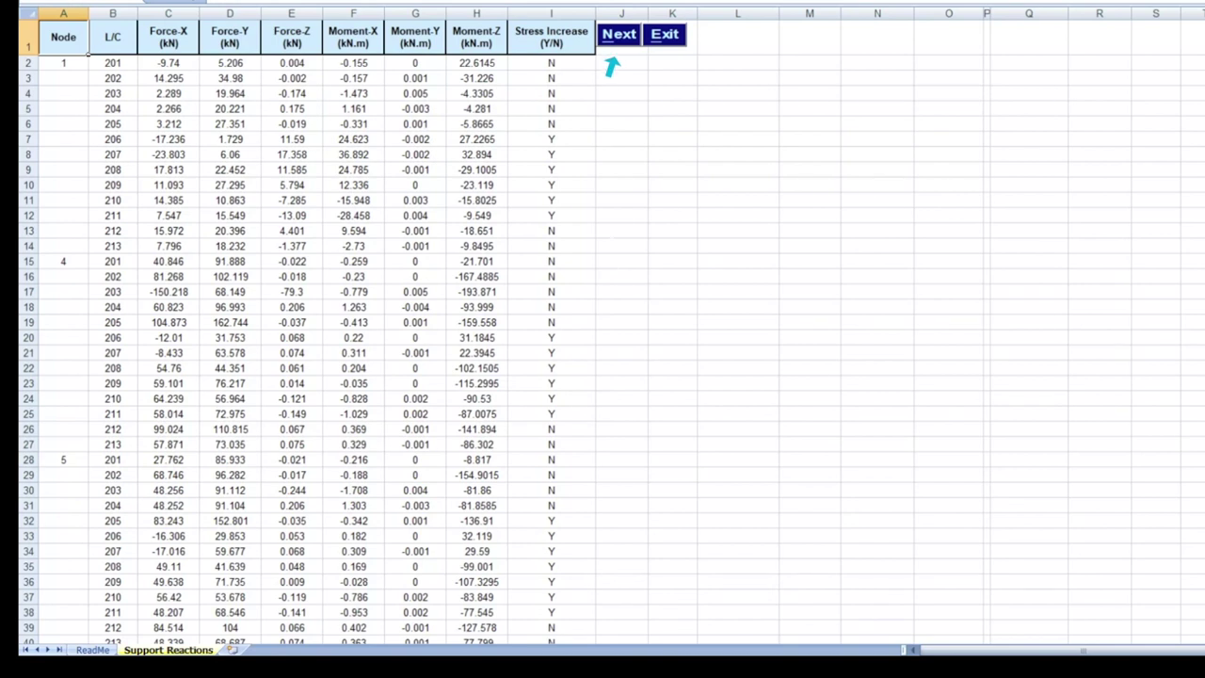
Choose baseplate BP9 with 20 mm minimum bolts and a 350 x 750 column section.
{"action": "left_click", "coordinate": [619, 36]}
{"action": "left_click", "coordinate": [578, 519]}
{"action": "left_click", "coordinate": [989, 558]}
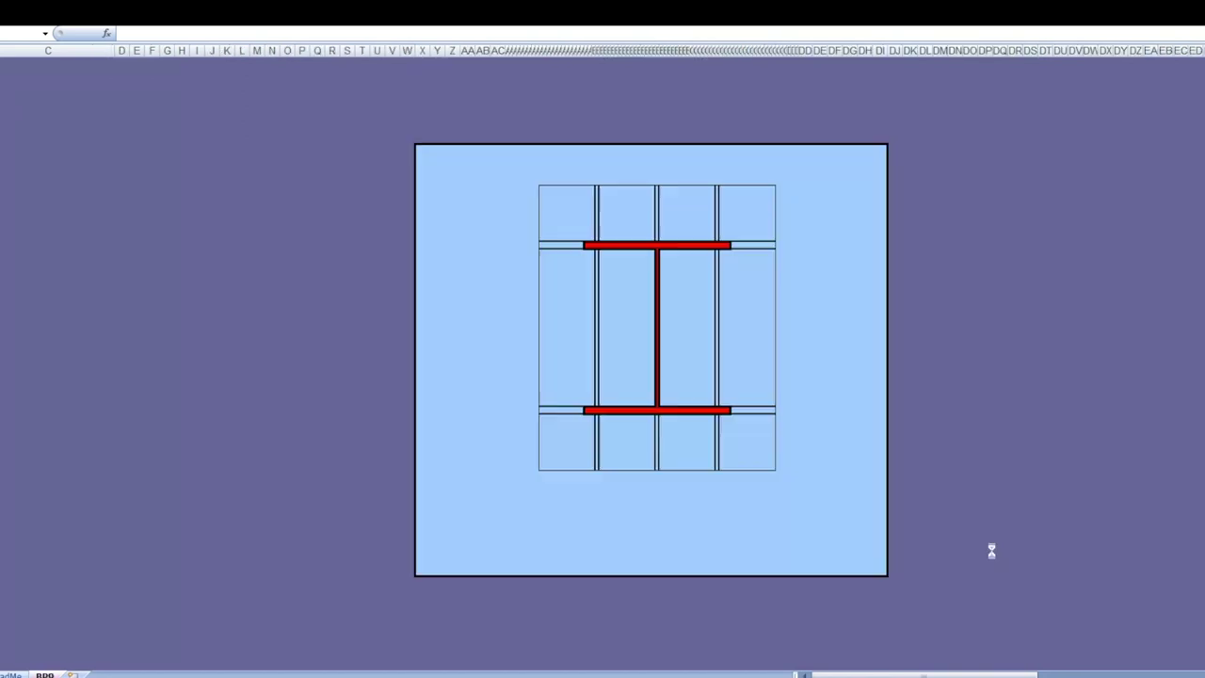
{"action": "left_click", "coordinate": [499, 265]}
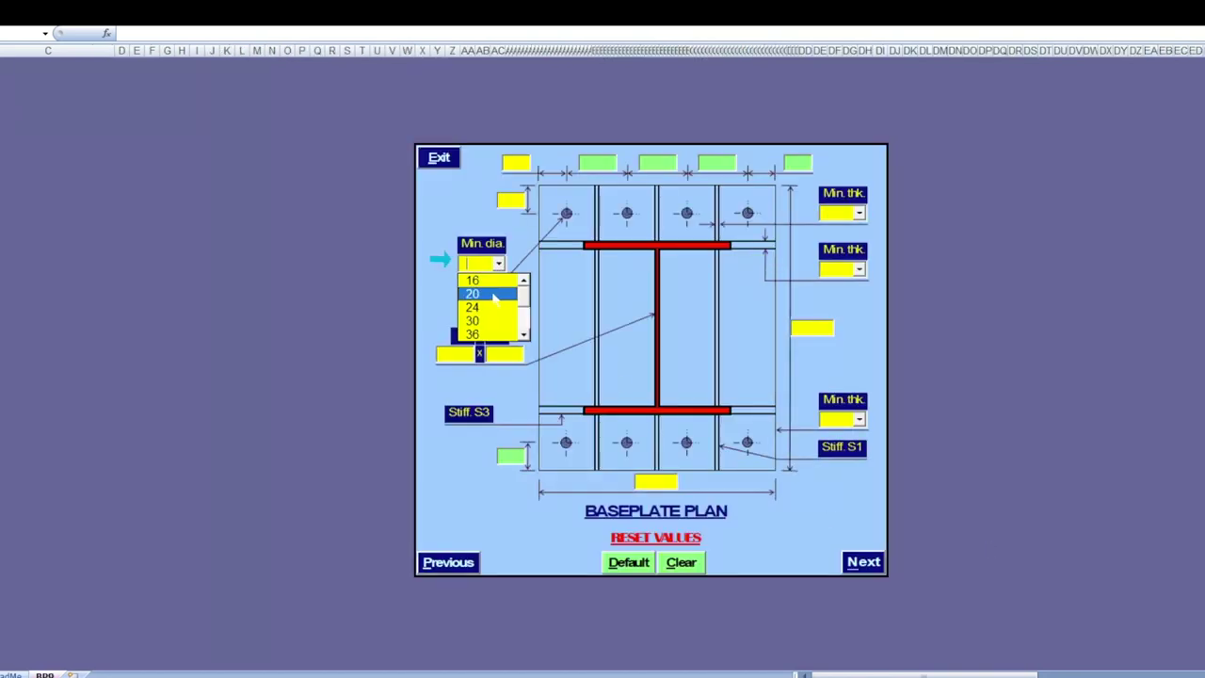
{"action": "left_click", "coordinate": [478, 290]}
{"action": "type", "text": "350"}
{"action": "key", "text": "Tab"}
{"action": "type", "text": "750"}
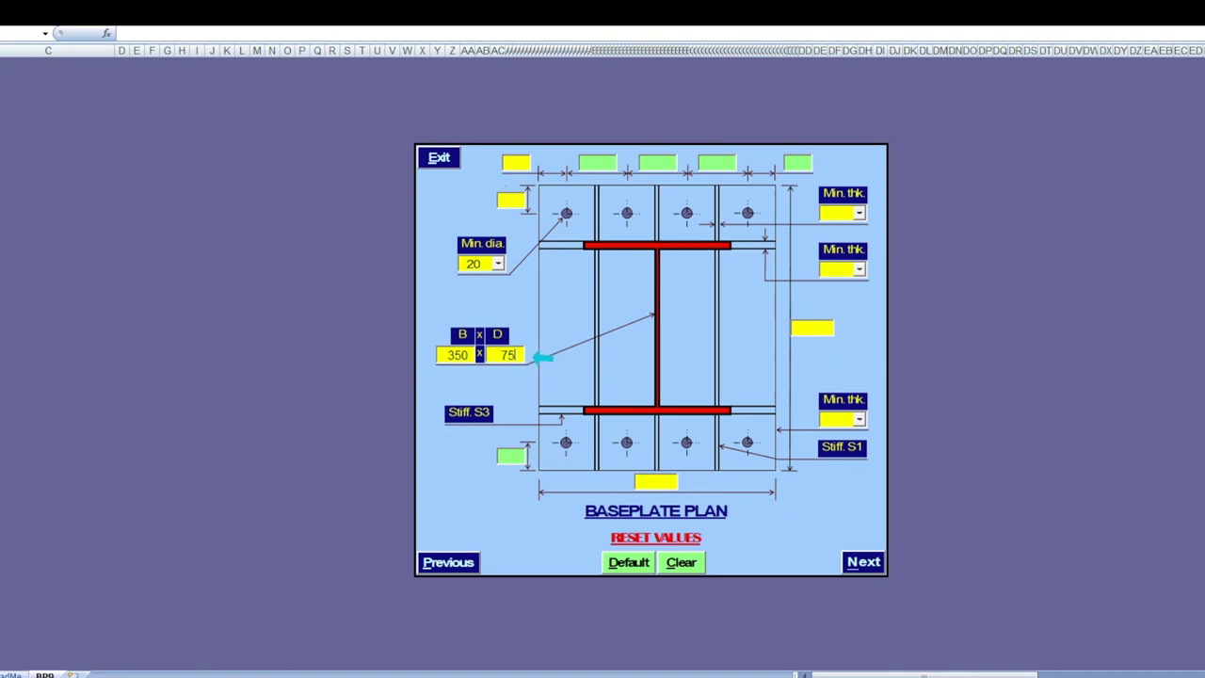
Fill default plan dimensions, set the plate to 900 x 1100, and pass the check.
{"action": "left_click", "coordinate": [630, 563]}
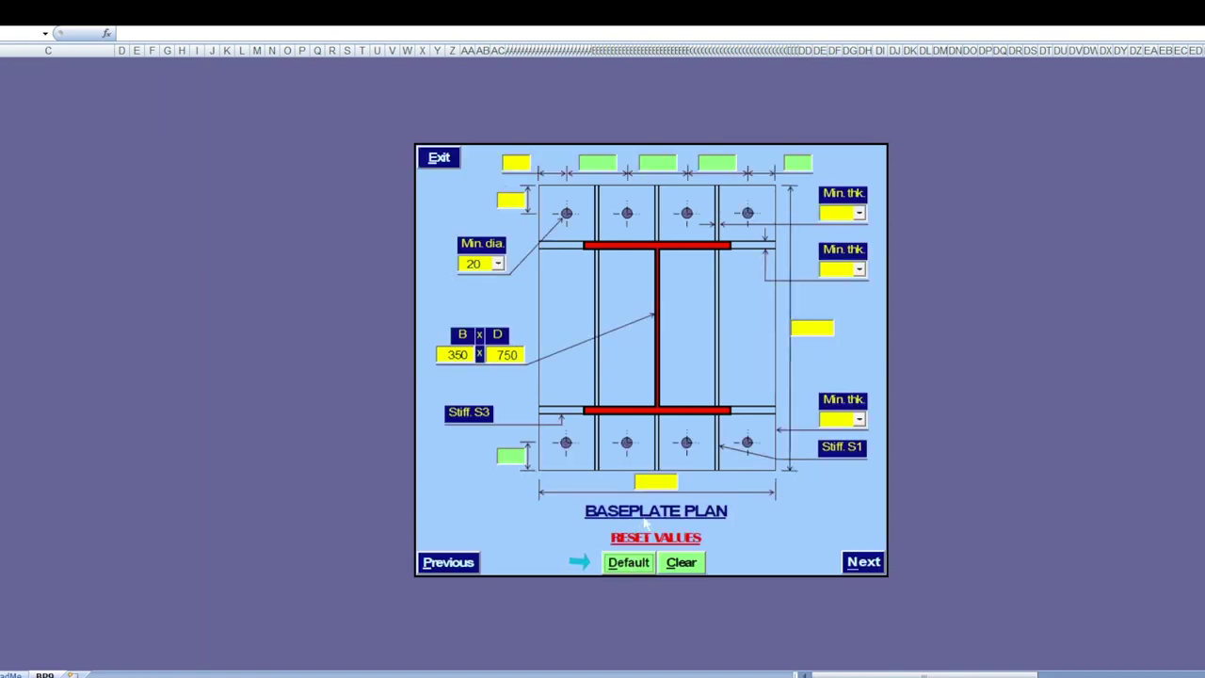
{"action": "type", "text": "900"}
{"action": "key", "text": "Return"}
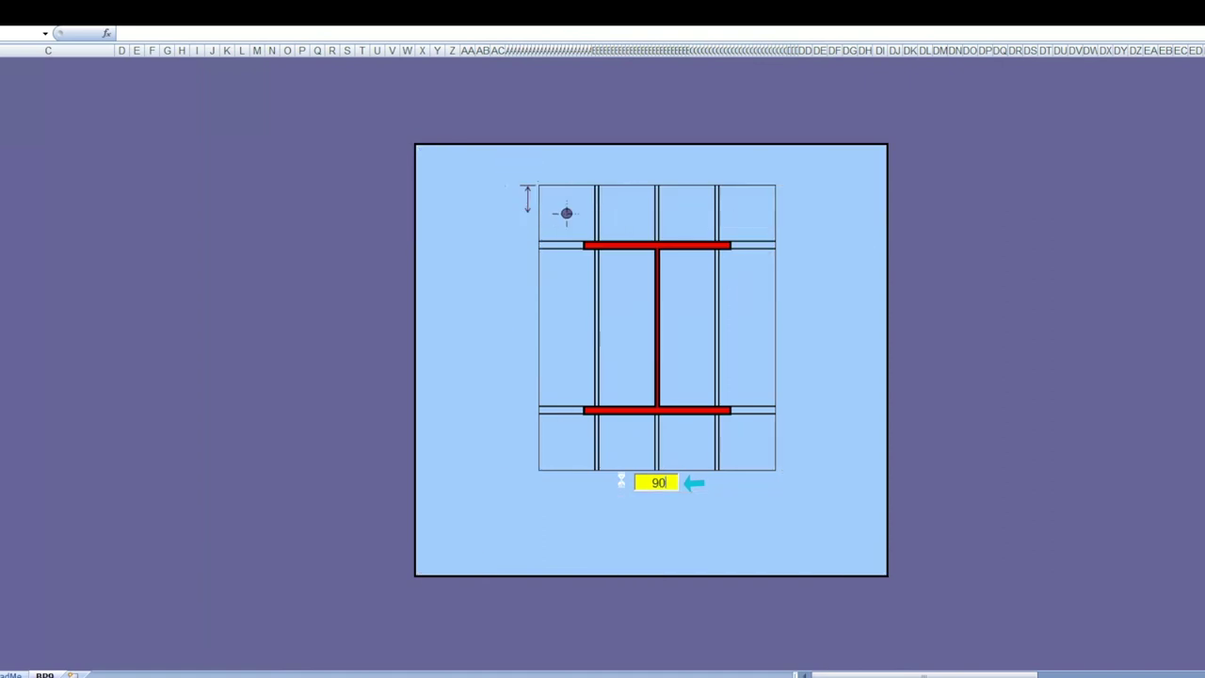
{"action": "type", "text": "1100"}
{"action": "key", "text": "Return"}
{"action": "left_click", "coordinate": [864, 563]}
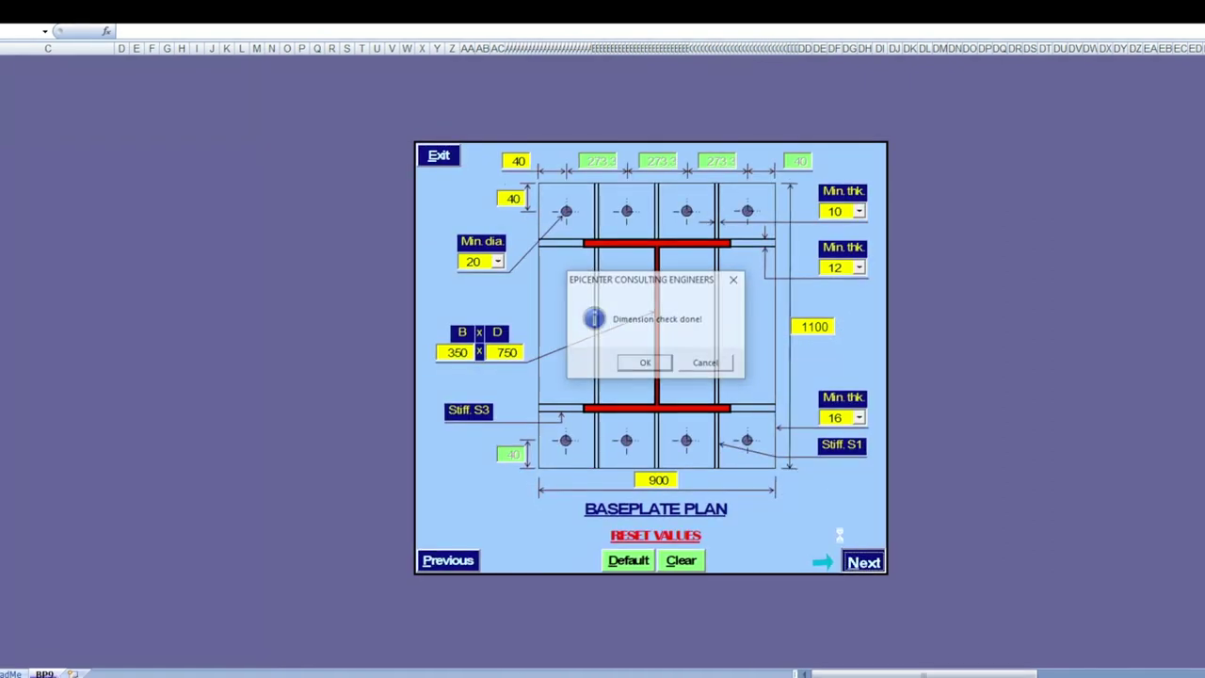
{"action": "left_click", "coordinate": [654, 369]}
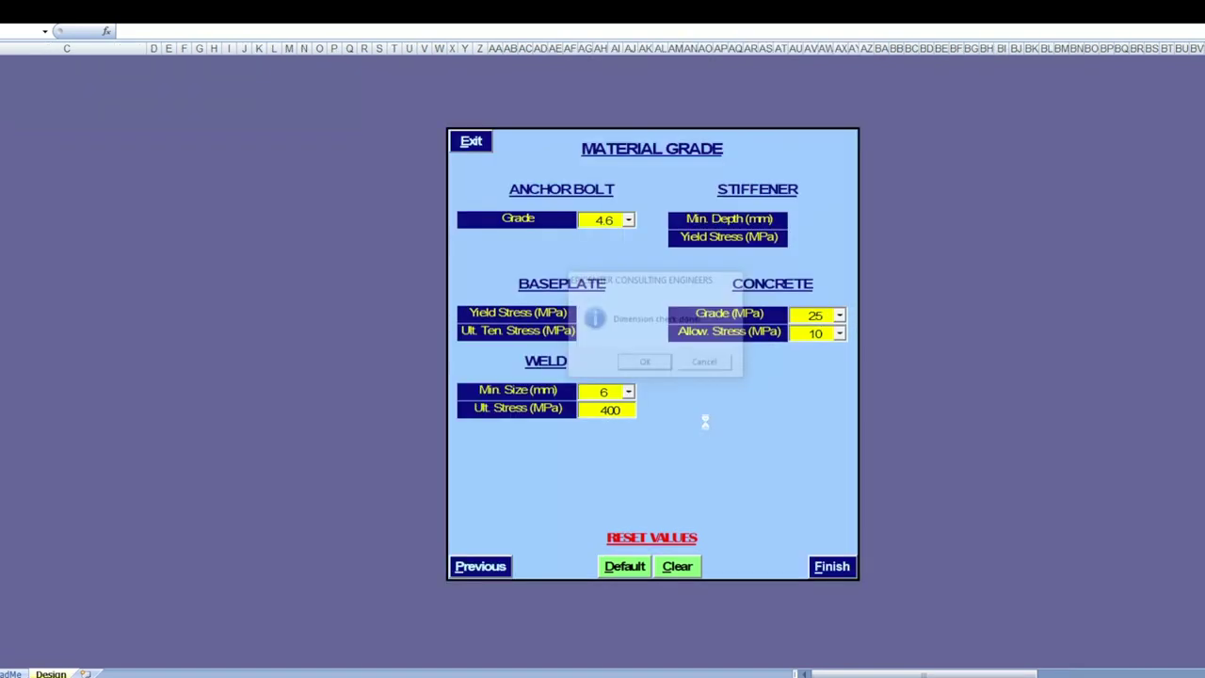
Finish the BP9 design and view its 1050 x 1200 plan with 36 bolts, 32 thickness.
{"action": "left_click", "coordinate": [816, 568]}
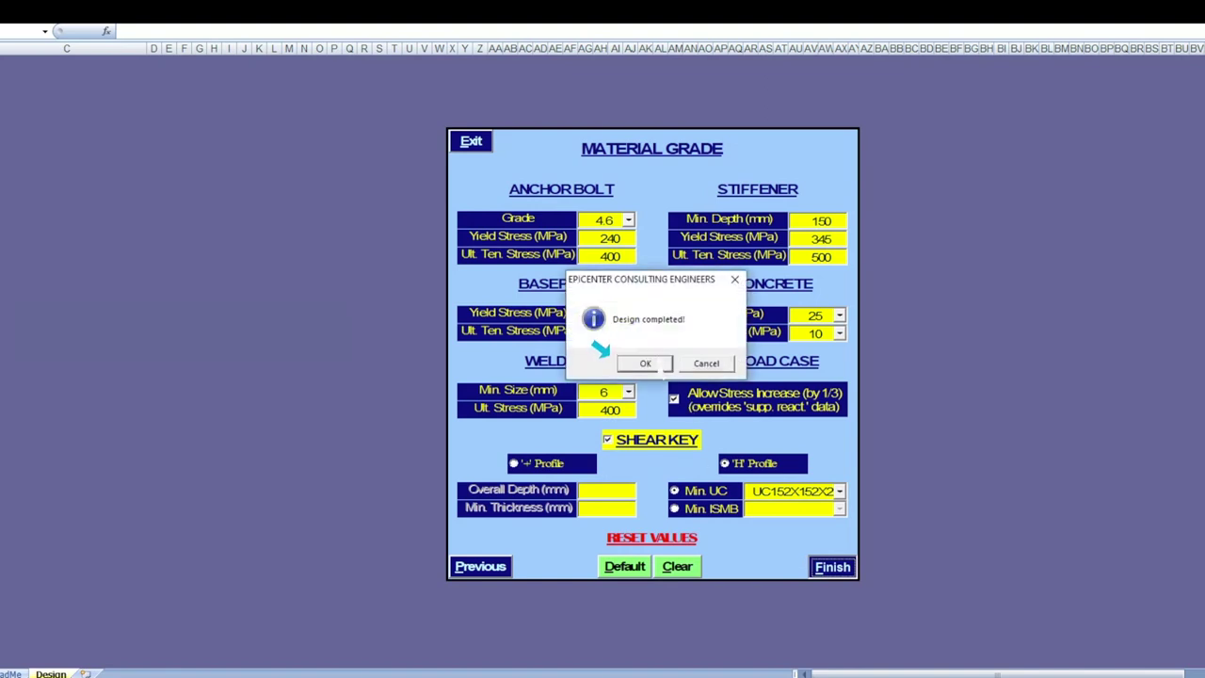
{"action": "left_click", "coordinate": [646, 363]}
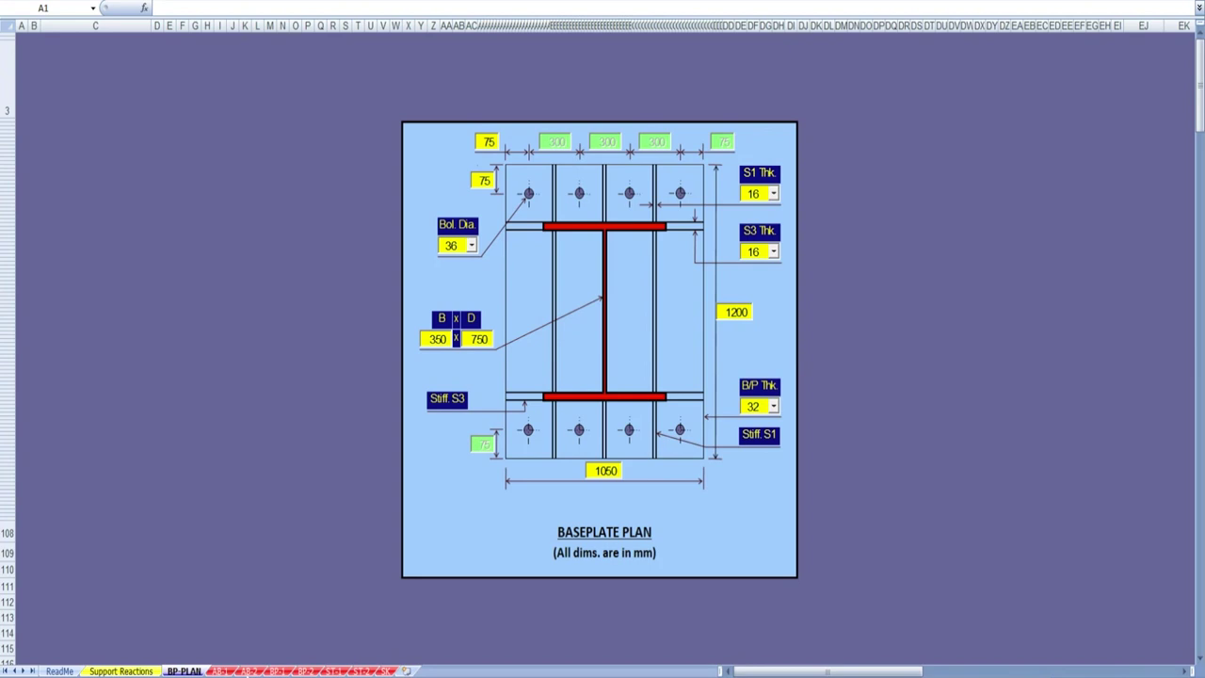